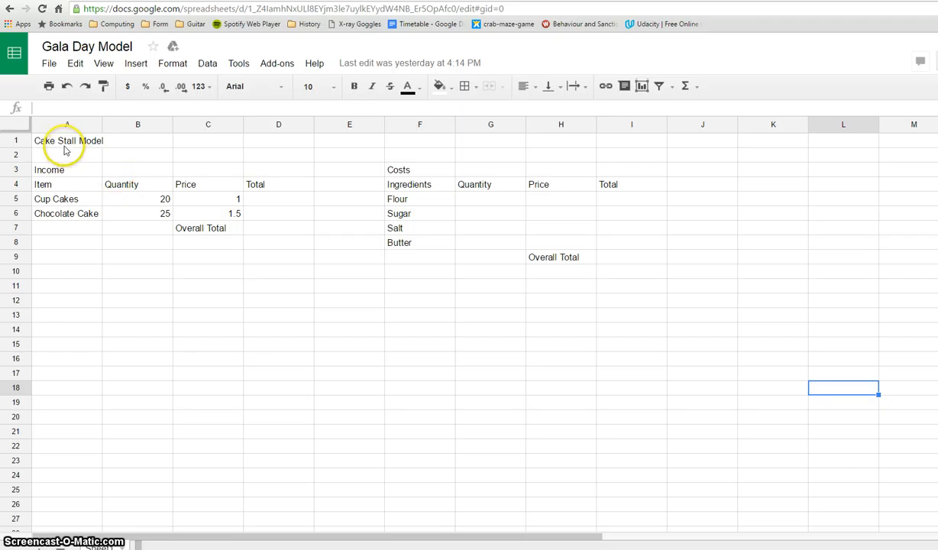
Format the "Cake Stall Model" title in A1 as bold, size 18, with orange text
{"action": "left_click", "coordinate": [65, 146]}
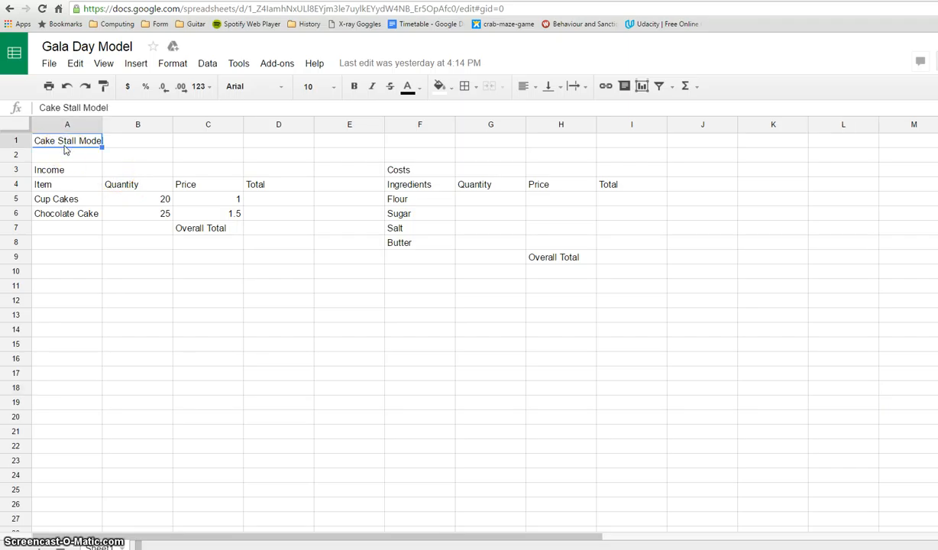
{"action": "left_click", "coordinate": [354, 87]}
{"action": "left_click", "coordinate": [321, 87]}
{"action": "left_click", "coordinate": [308, 237]}
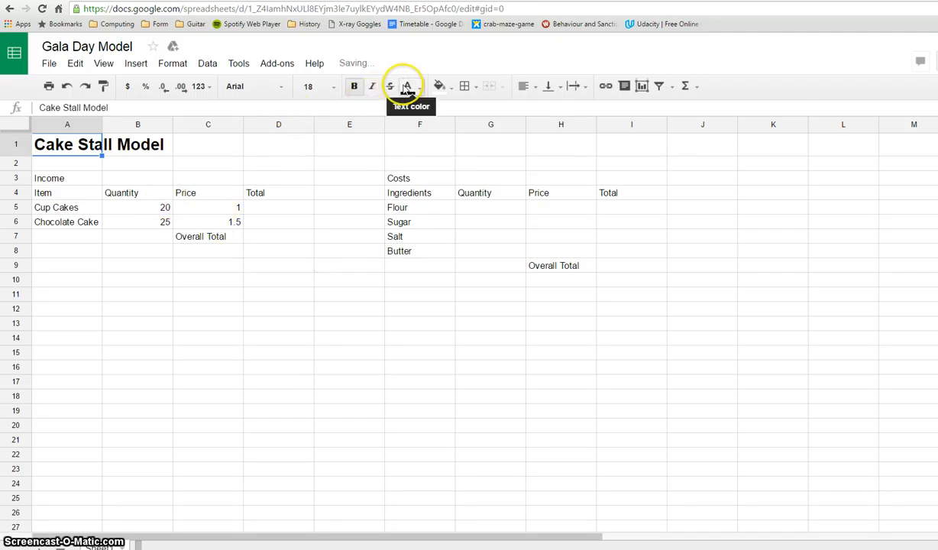
{"action": "left_click", "coordinate": [407, 87]}
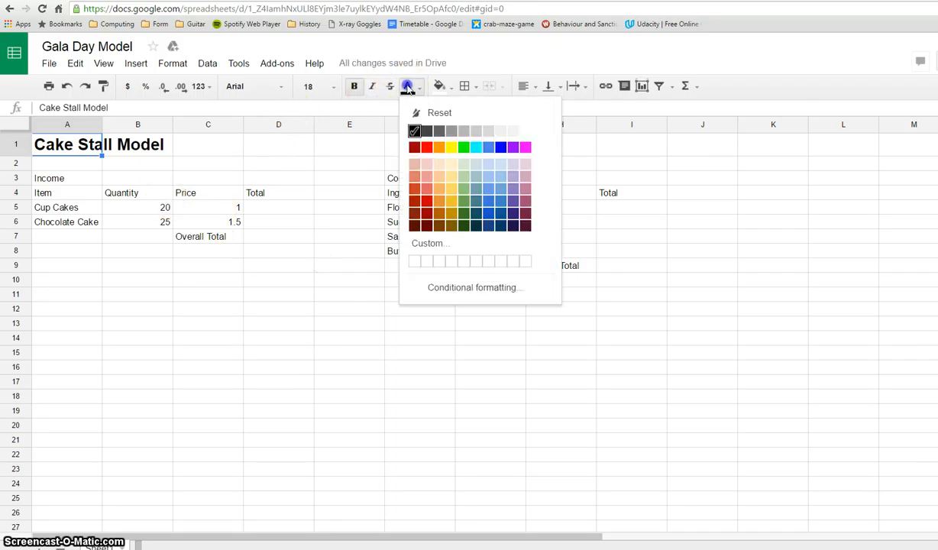
{"action": "left_click", "coordinate": [438, 147]}
{"action": "key", "text": "Down"}
{"action": "key", "text": "Down"}
{"action": "key", "text": "Down"}
{"action": "key", "text": "Right"}
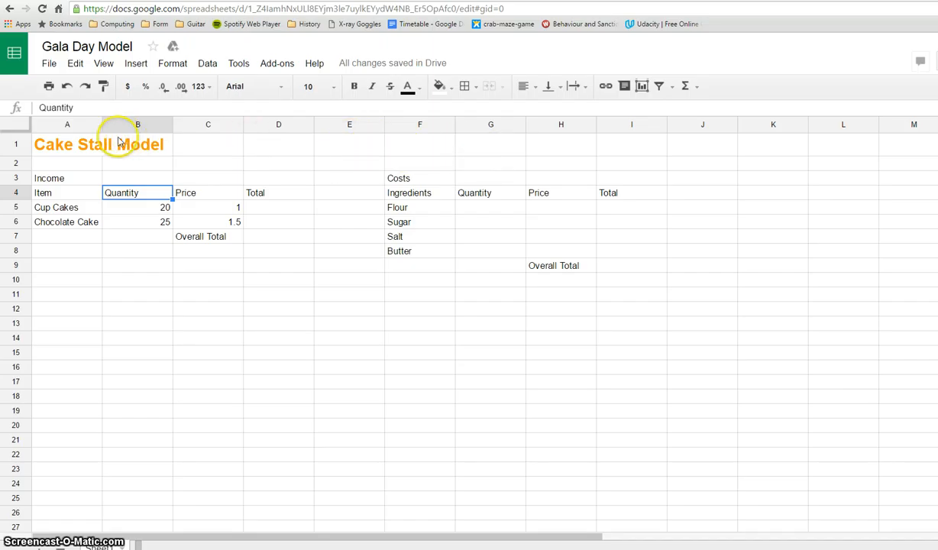
Merge cells A1 to I1 and centre the title across them
{"action": "left_click", "coordinate": [67, 145]}
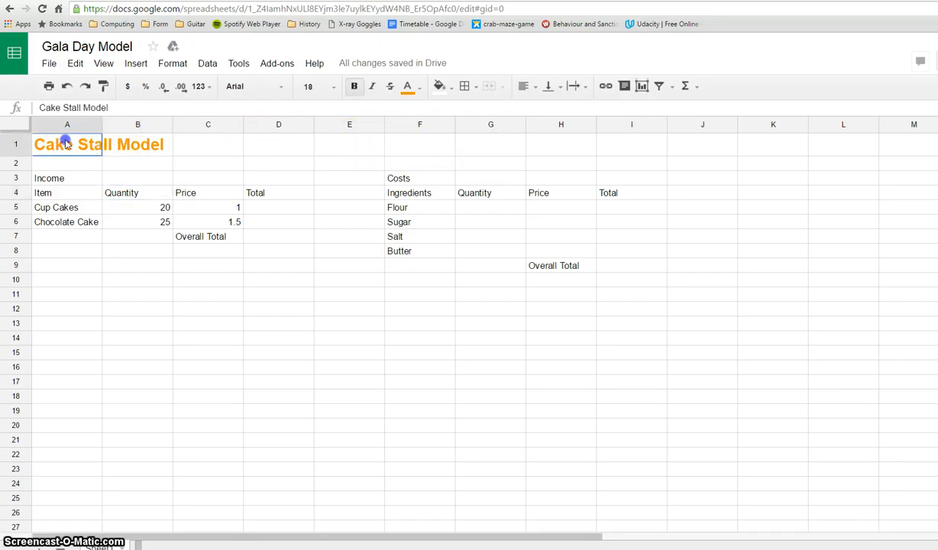
{"action": "left_click_drag", "start_coordinate": [156, 146], "coordinate": [623, 158]}
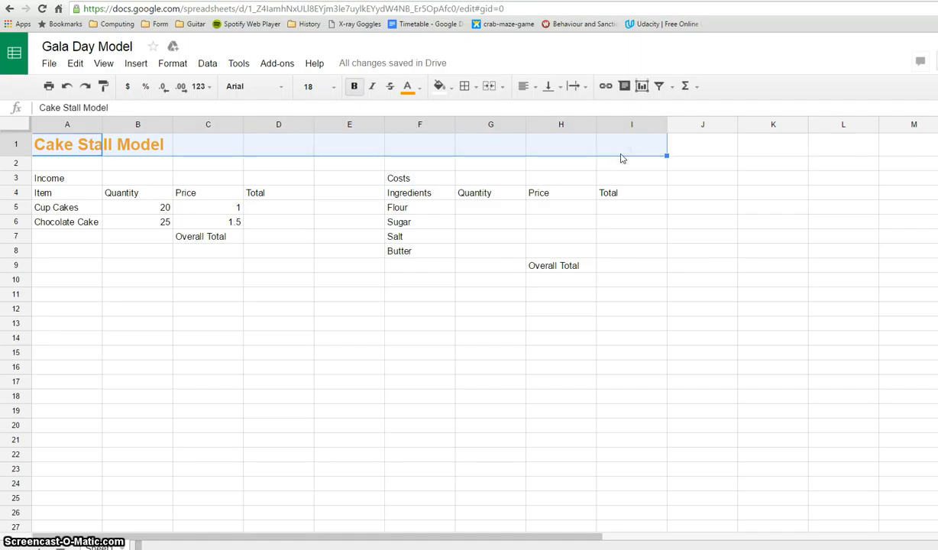
{"action": "left_click", "coordinate": [502, 90]}
{"action": "left_click", "coordinate": [520, 109]}
Apply all borders to the Income table, cells A3 to D7
{"action": "left_click_drag", "start_coordinate": [67, 178], "coordinate": [278, 236]}
{"action": "left_click", "coordinate": [464, 85]}
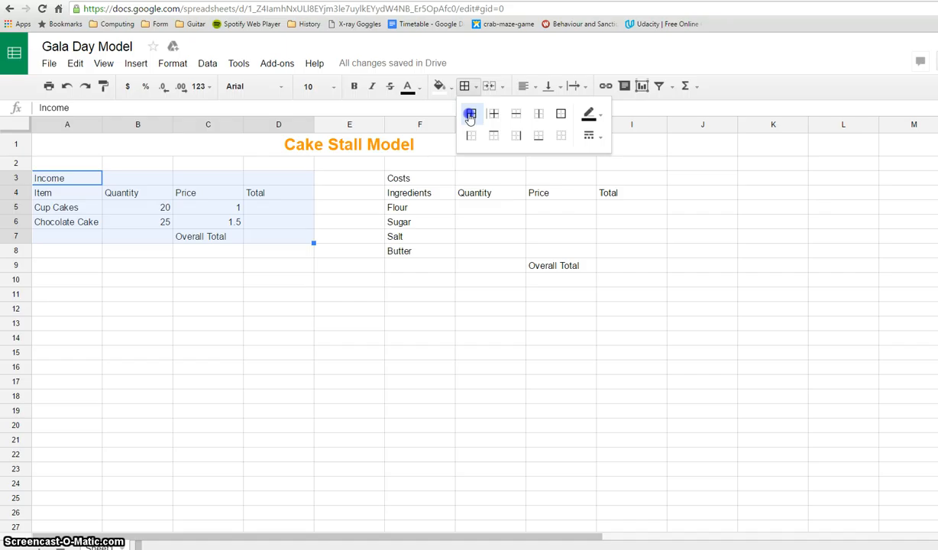
{"action": "left_click", "coordinate": [472, 113]}
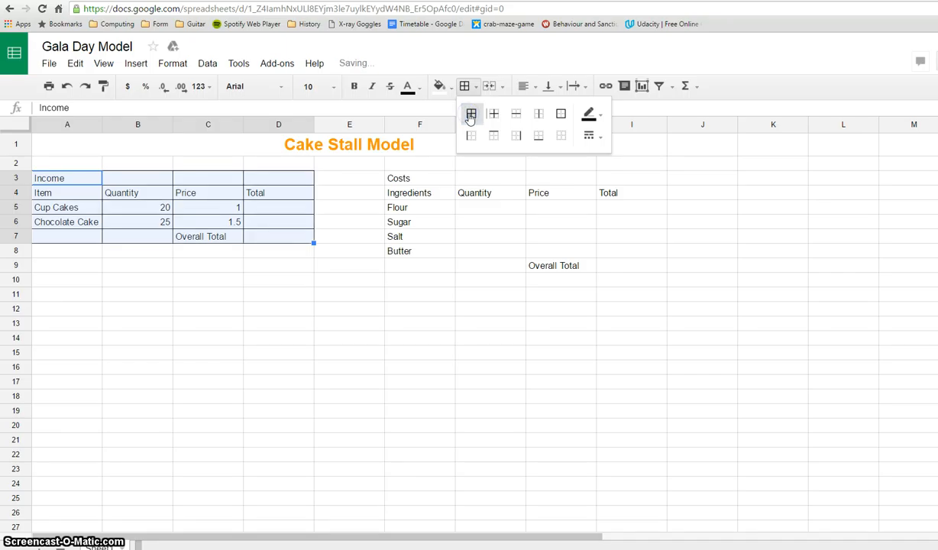
Apply all borders to the Costs table, cells F3 to I9
{"action": "left_click", "coordinate": [424, 178]}
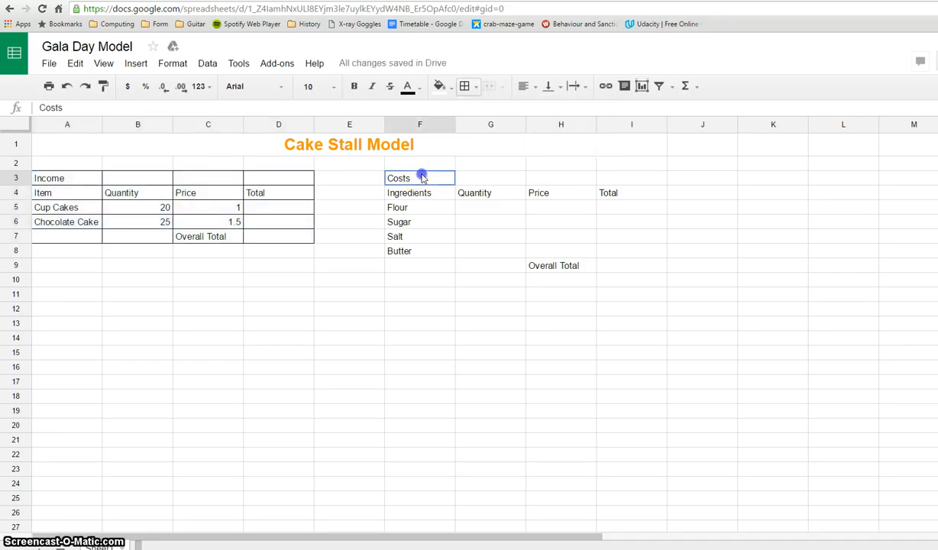
{"action": "mouse_move", "coordinate": [424, 178]}
{"action": "left_mouse_down"}
{"action": "mouse_move", "coordinate": [464, 211]}
{"action": "mouse_move", "coordinate": [489, 262]}
{"action": "left_mouse_up"}
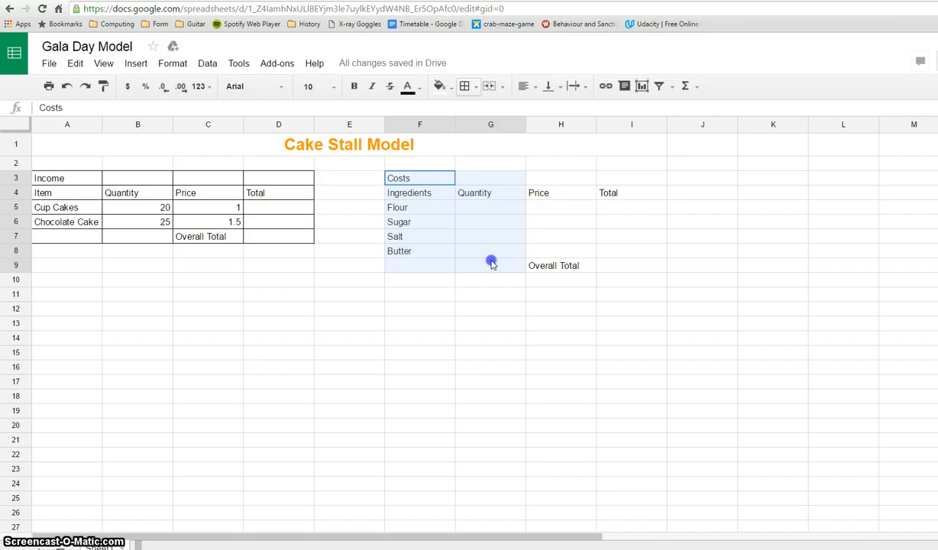
{"action": "left_click_drag", "start_coordinate": [563, 264], "coordinate": [608, 268]}
{"action": "left_click", "coordinate": [475, 87]}
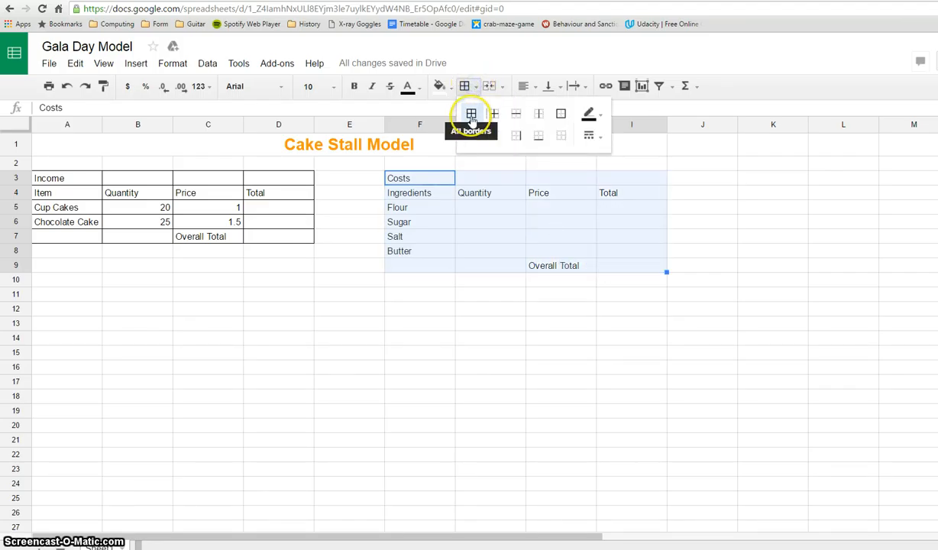
{"action": "left_click", "coordinate": [471, 113]}
{"action": "left_click", "coordinate": [488, 207]}
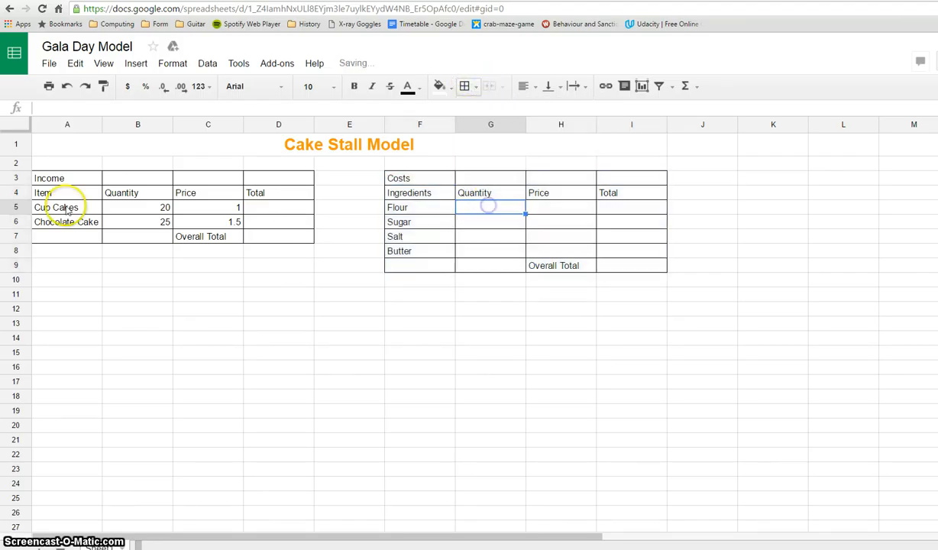
Merge cells A3 to D3 and make the Income heading centred and bold
{"action": "left_click_drag", "start_coordinate": [47, 177], "coordinate": [257, 182]}
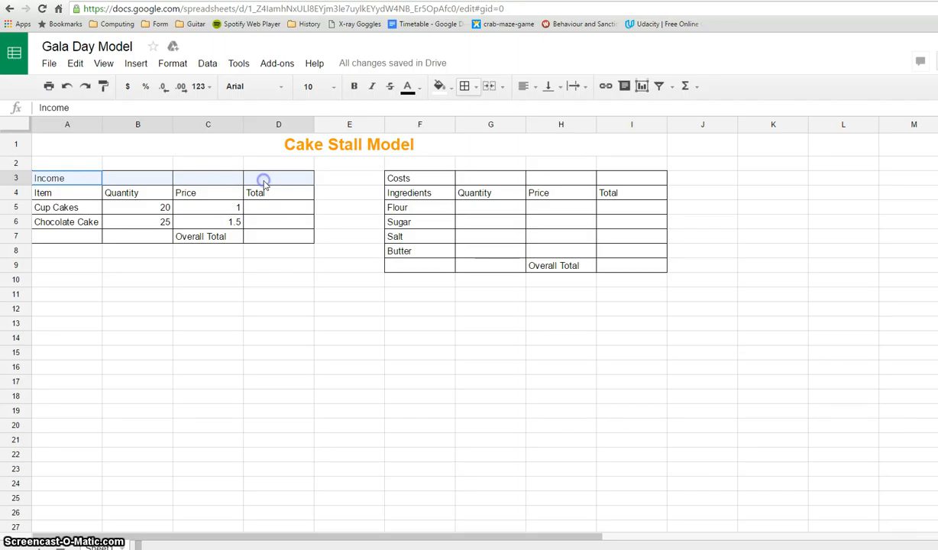
{"action": "left_click", "coordinate": [493, 87]}
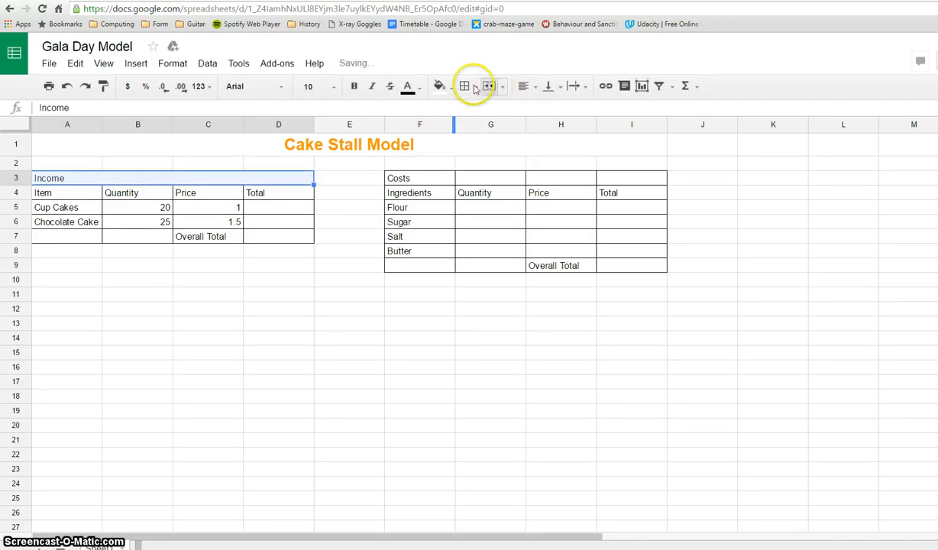
{"action": "left_click", "coordinate": [538, 90]}
{"action": "left_click", "coordinate": [544, 110]}
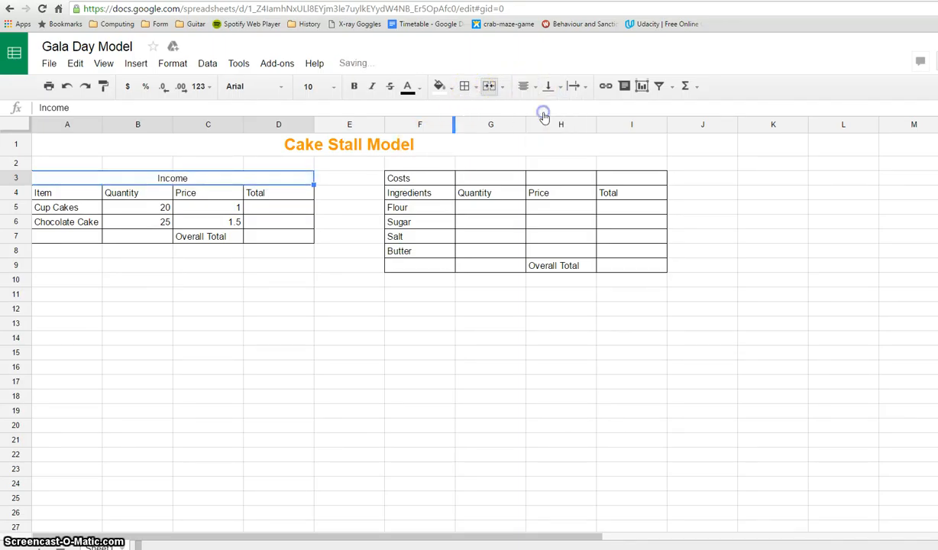
{"action": "left_click", "coordinate": [354, 85]}
Merge cells F3 to I3 and make the Costs heading centred and bold
{"action": "left_click_drag", "start_coordinate": [419, 178], "coordinate": [631, 178]}
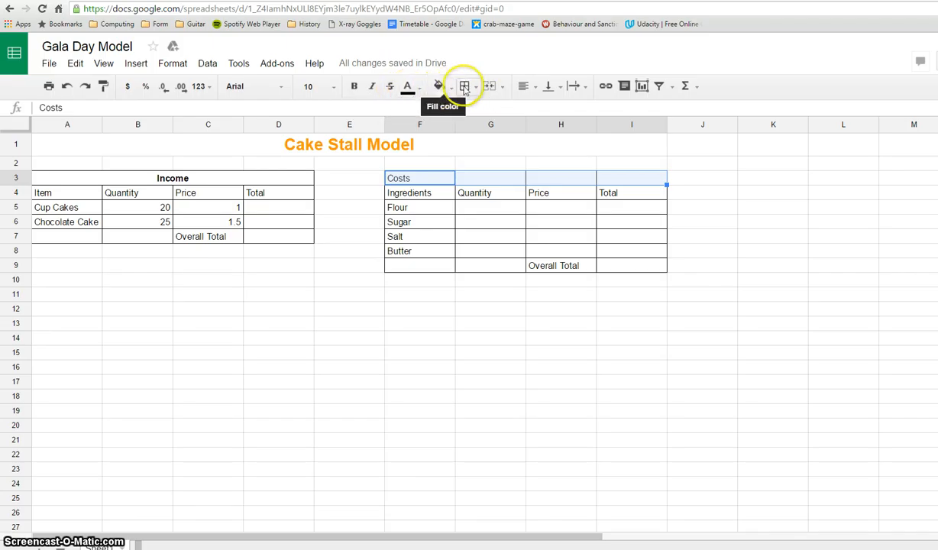
{"action": "left_click", "coordinate": [488, 86]}
{"action": "left_click", "coordinate": [525, 85]}
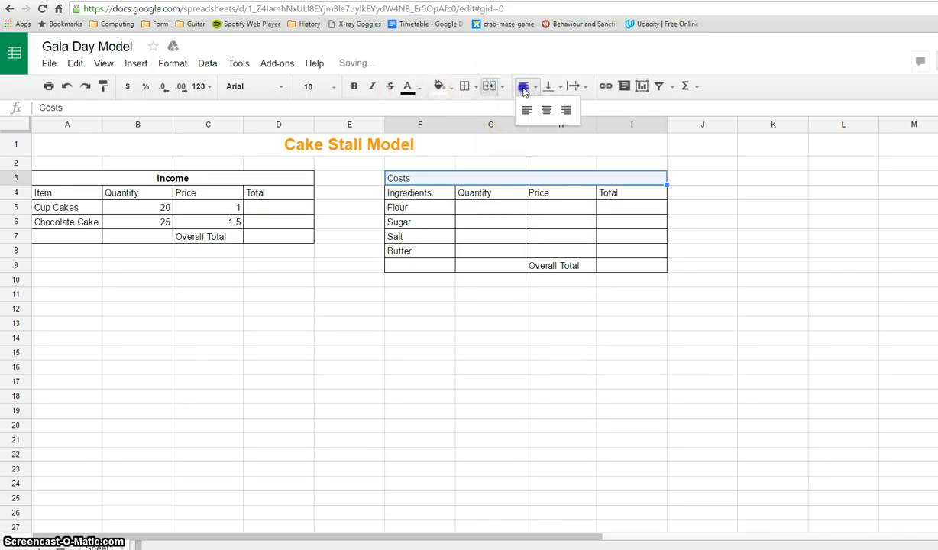
{"action": "left_click", "coordinate": [547, 111]}
{"action": "left_click", "coordinate": [353, 85]}
Fill the Income table's heading rows, A3 to D4, with light blue
{"action": "left_click", "coordinate": [109, 179]}
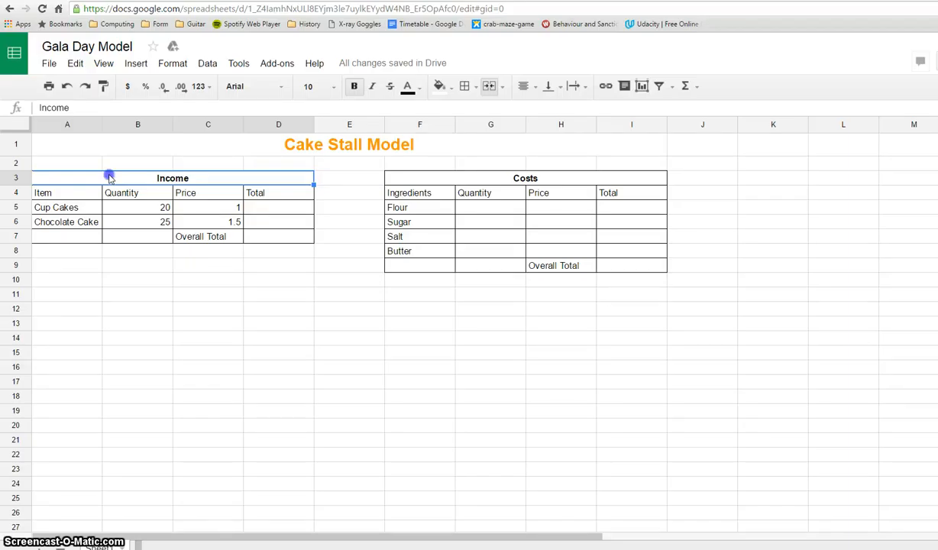
{"action": "left_click_drag", "start_coordinate": [110, 177], "coordinate": [112, 195]}
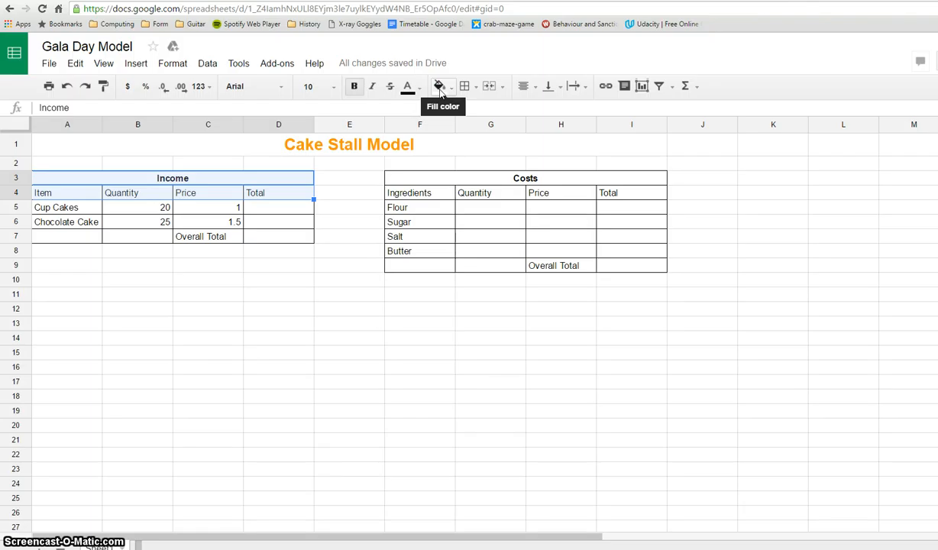
{"action": "left_click", "coordinate": [439, 86]}
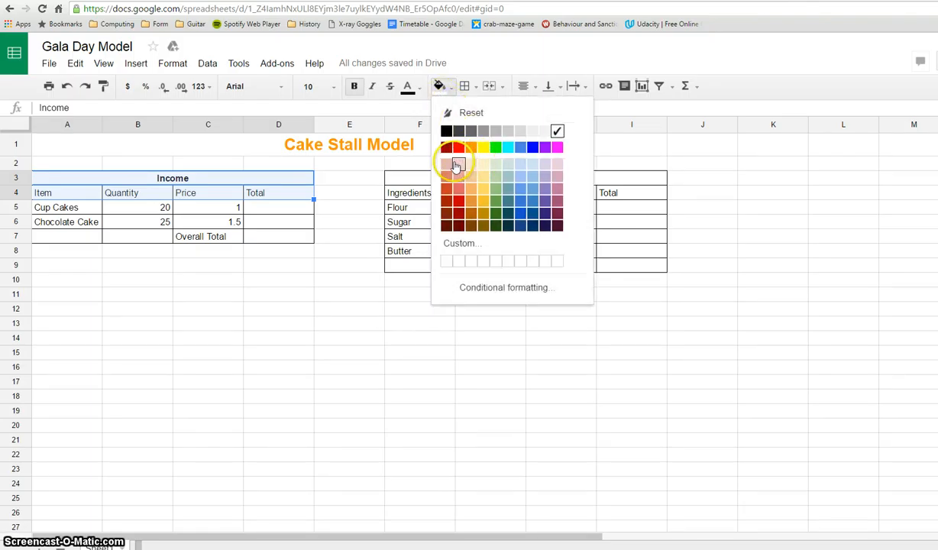
{"action": "left_click", "coordinate": [532, 162]}
Fill the Costs table's heading rows, F3 to I4, with the same light blue as the Income headings
{"action": "left_click", "coordinate": [453, 178]}
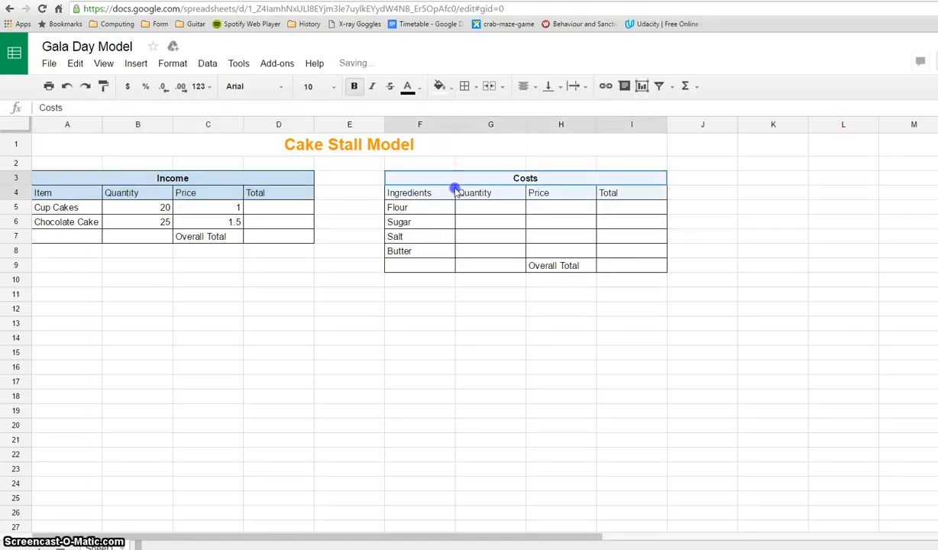
{"action": "left_click_drag", "start_coordinate": [453, 178], "coordinate": [438, 193]}
{"action": "left_click", "coordinate": [440, 89]}
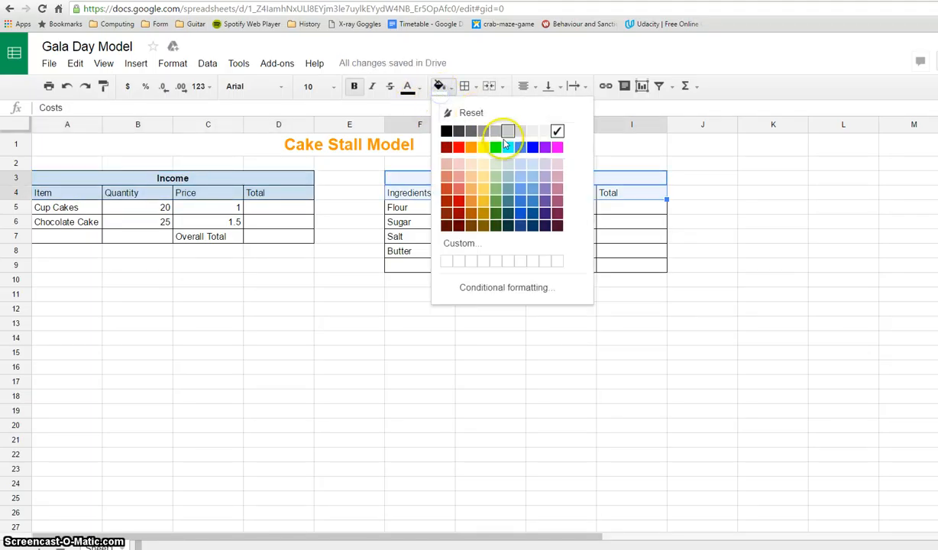
{"action": "left_click", "coordinate": [530, 164]}
{"action": "left_click", "coordinate": [592, 239]}
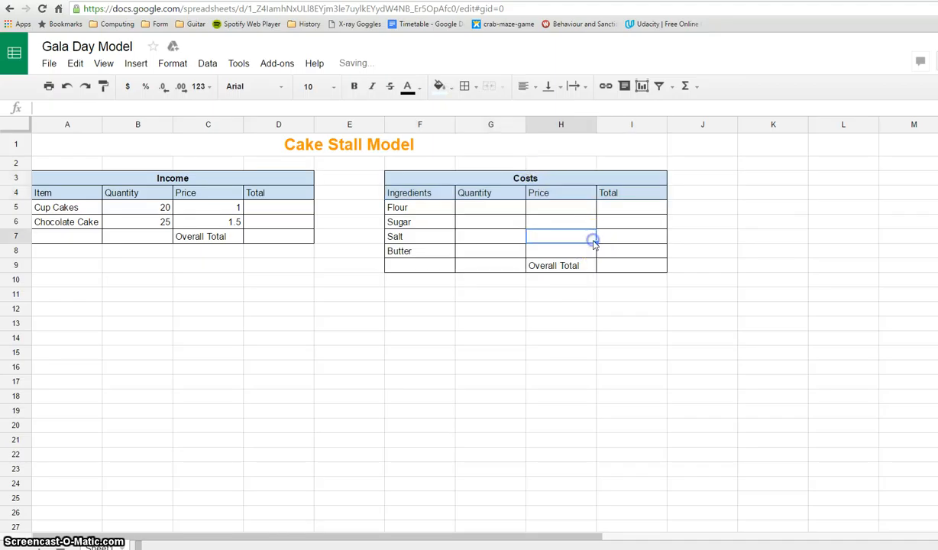
Make the row 4 column headings of both the Income and Costs tables bold
{"action": "left_click", "coordinate": [52, 193]}
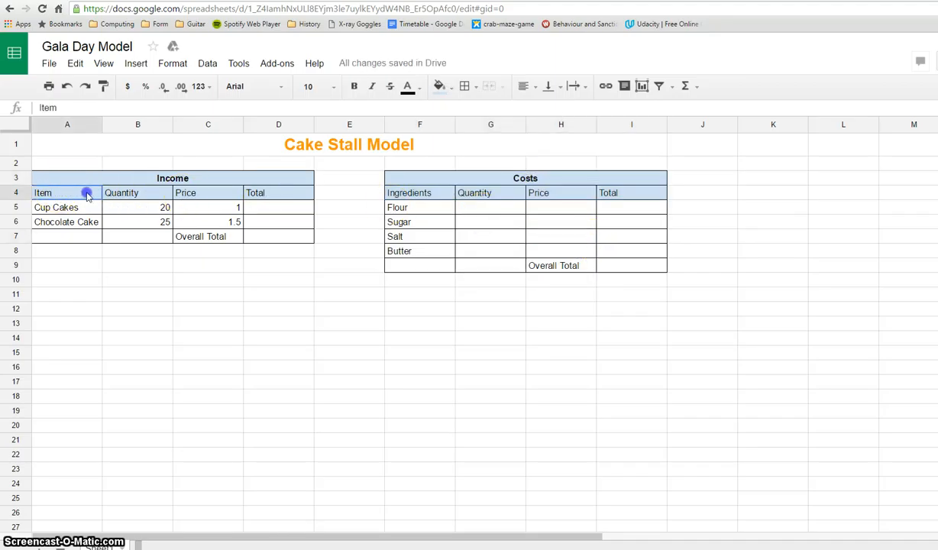
{"action": "left_click_drag", "start_coordinate": [87, 196], "coordinate": [269, 193]}
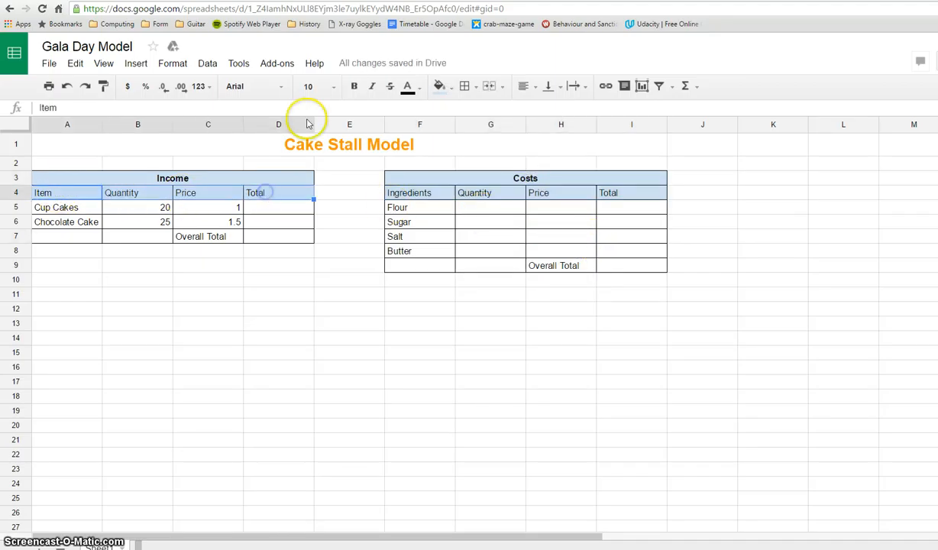
{"action": "left_click", "coordinate": [353, 87]}
{"action": "left_click_drag", "start_coordinate": [431, 195], "coordinate": [624, 191]}
{"action": "left_click", "coordinate": [354, 89]}
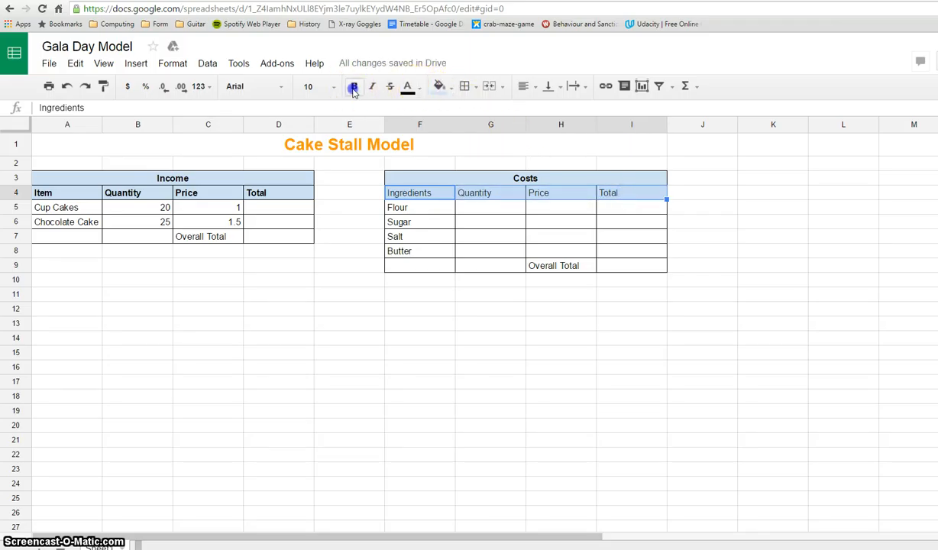
Make the ingredient names in F5 to F8 and the cake names in A5 to A6 bold
{"action": "left_click_drag", "start_coordinate": [418, 207], "coordinate": [425, 252]}
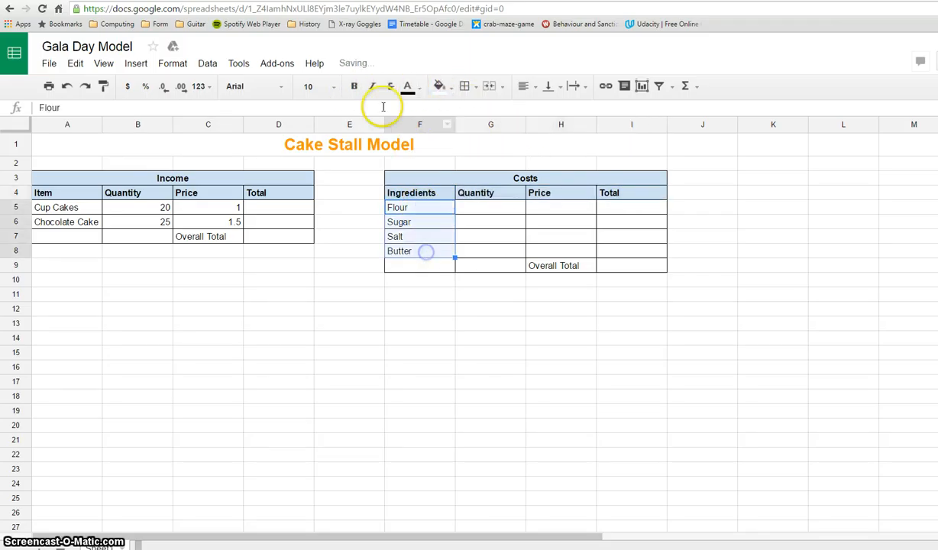
{"action": "left_click", "coordinate": [354, 87]}
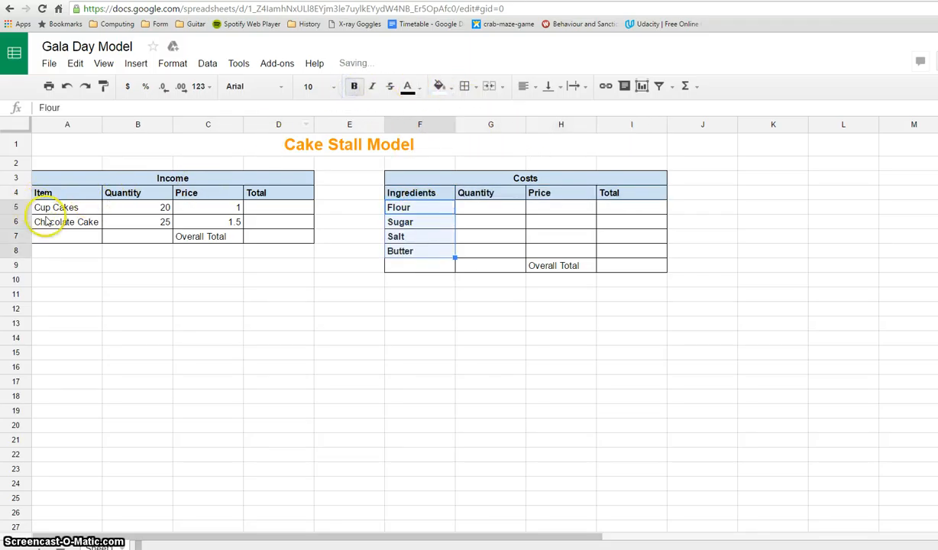
{"action": "left_click_drag", "start_coordinate": [56, 208], "coordinate": [58, 222]}
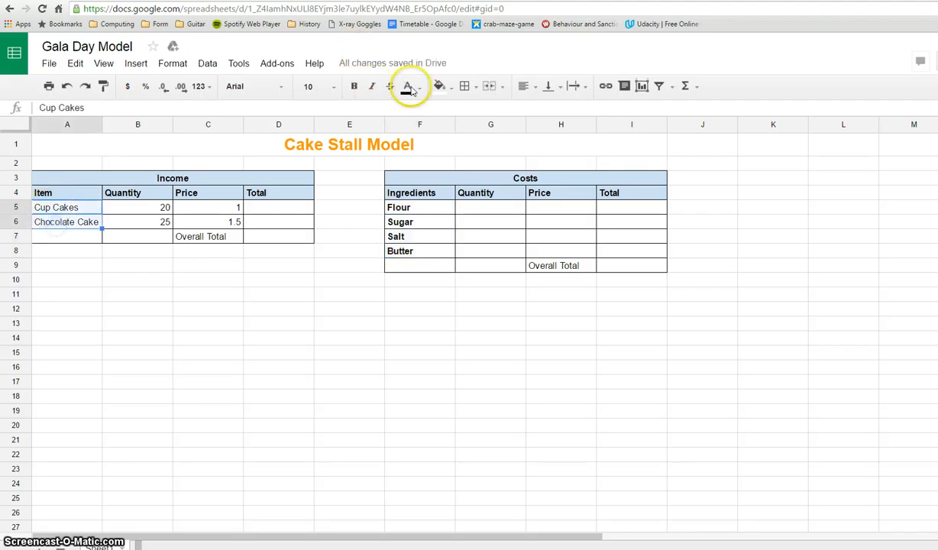
{"action": "left_click", "coordinate": [353, 87]}
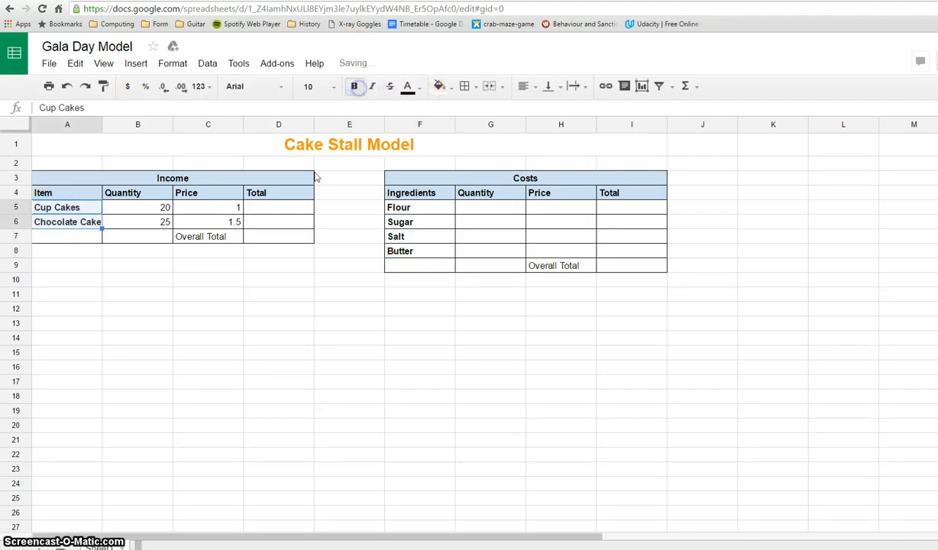
Make the Overall Total labels in C7 and H9 and the empty income total cell D7 bold
{"action": "left_click", "coordinate": [215, 237]}
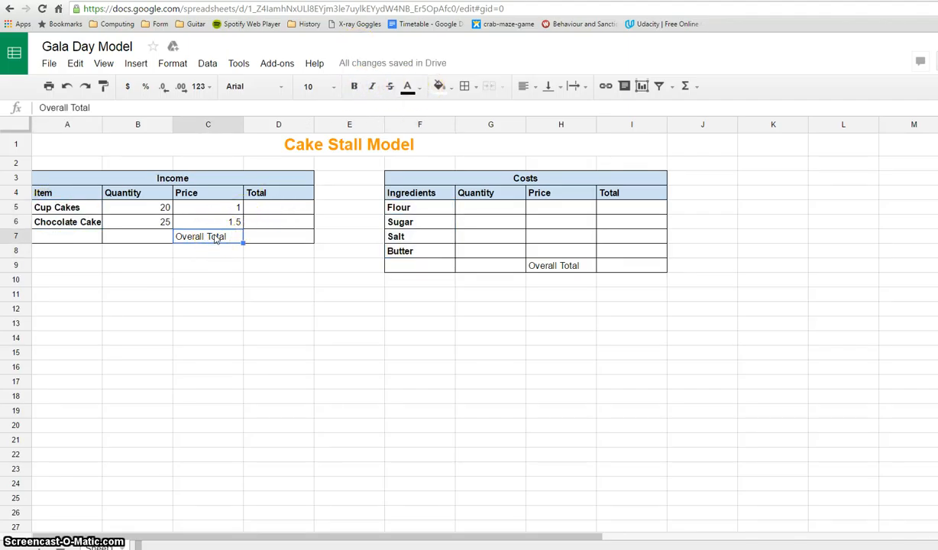
{"action": "left_click", "coordinate": [353, 86]}
{"action": "left_click", "coordinate": [592, 266]}
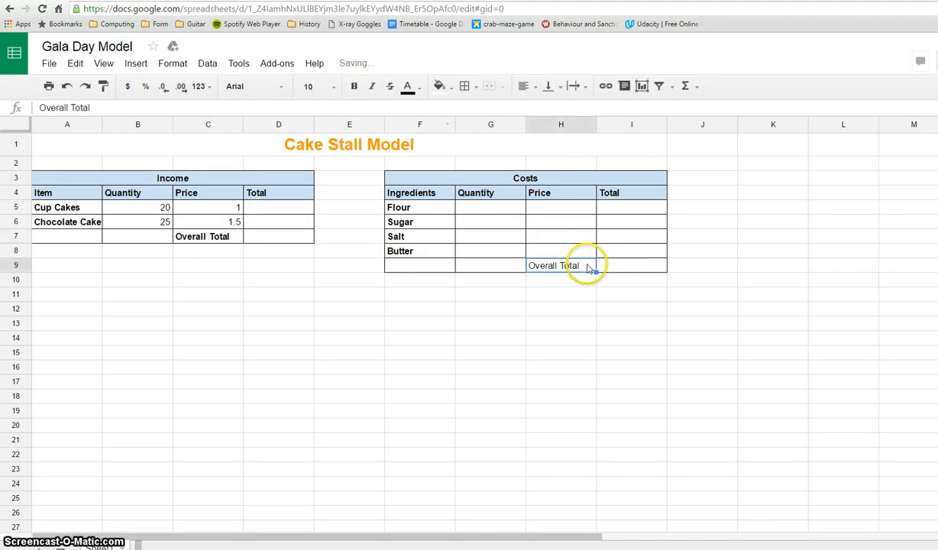
{"action": "left_click", "coordinate": [349, 89]}
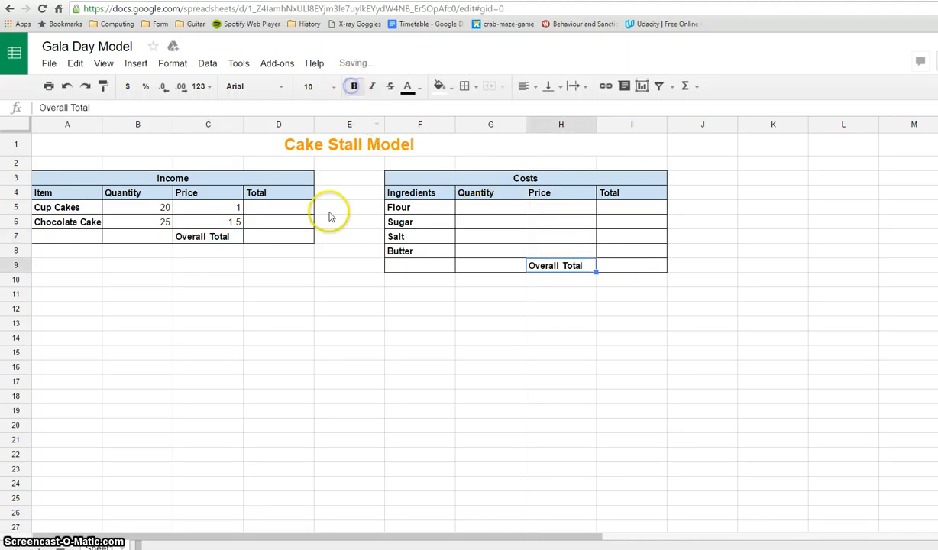
{"action": "left_click", "coordinate": [269, 238]}
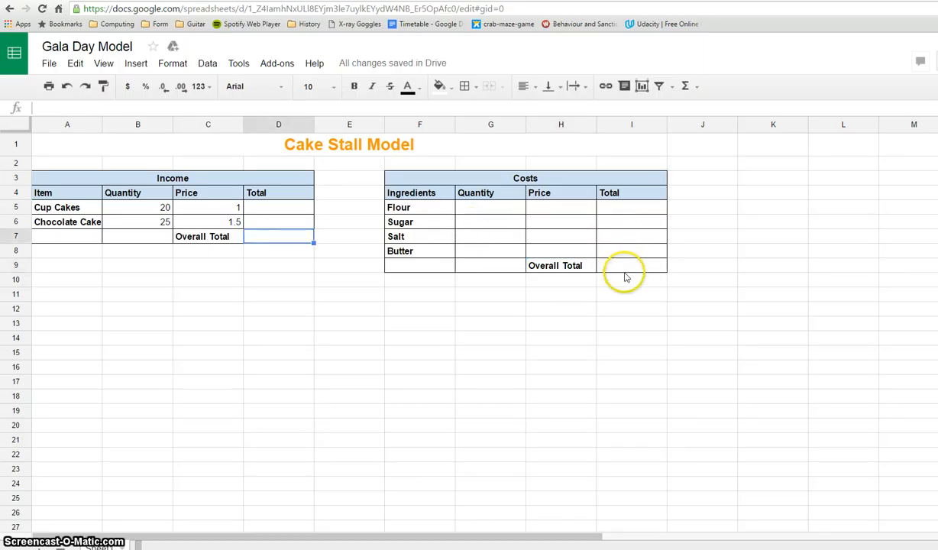
{"action": "left_click", "coordinate": [357, 86]}
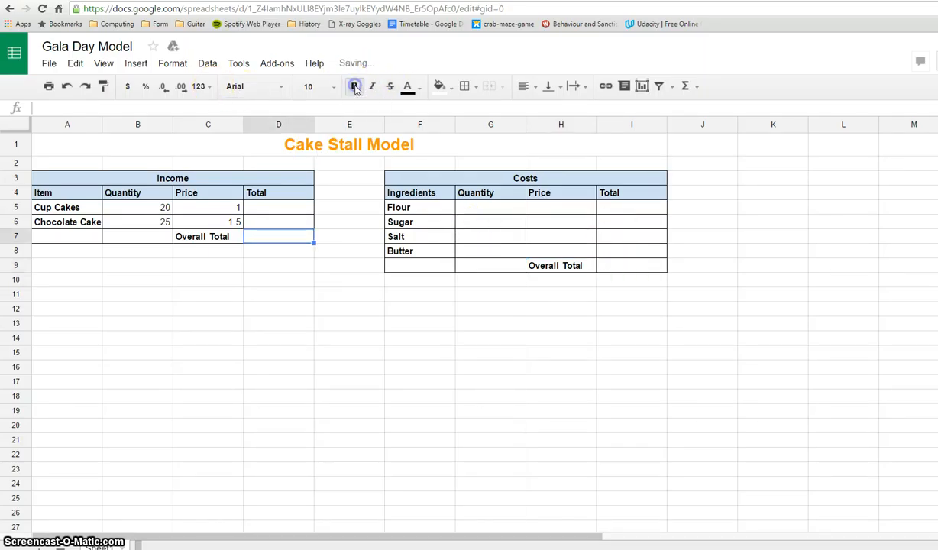
Make the empty overall total cell I9 of the Costs table bold
{"action": "left_click", "coordinate": [630, 266]}
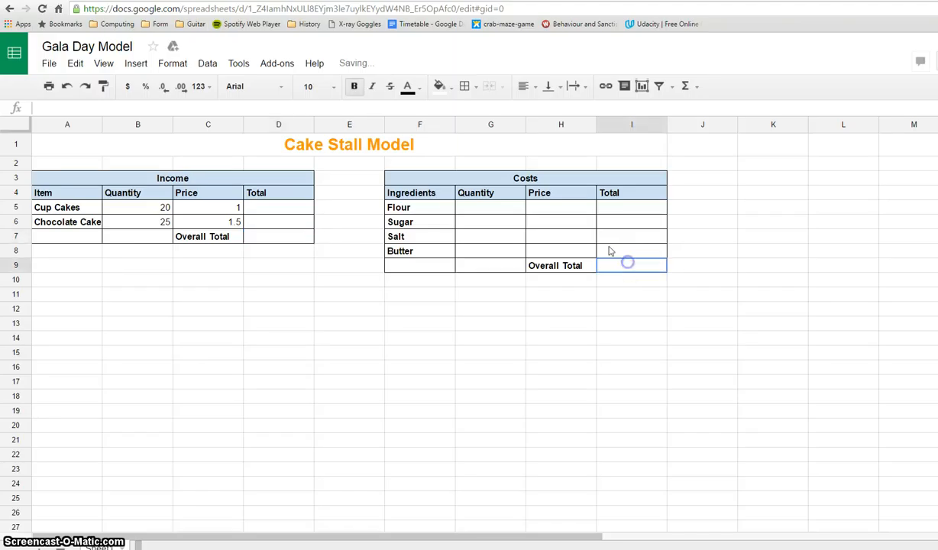
{"action": "left_click", "coordinate": [354, 87]}
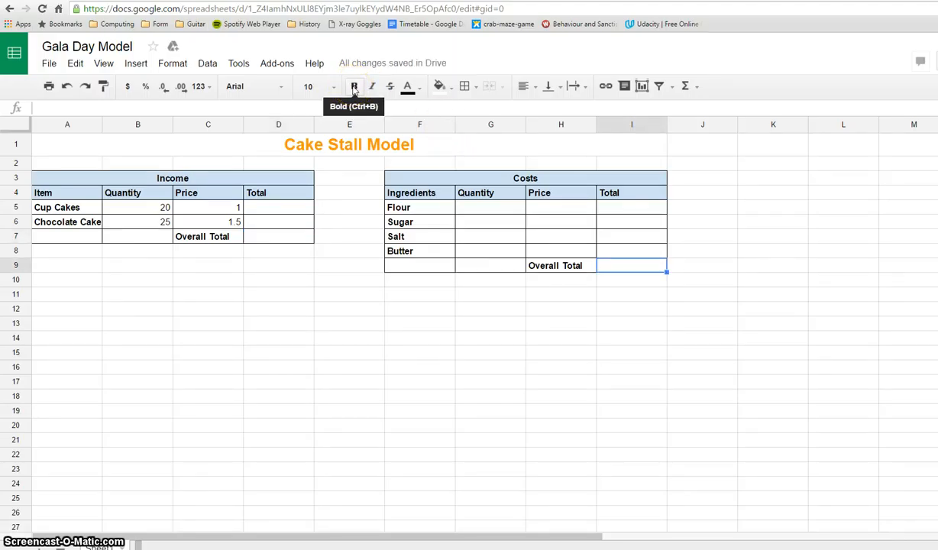
{"action": "left_click", "coordinate": [353, 87]}
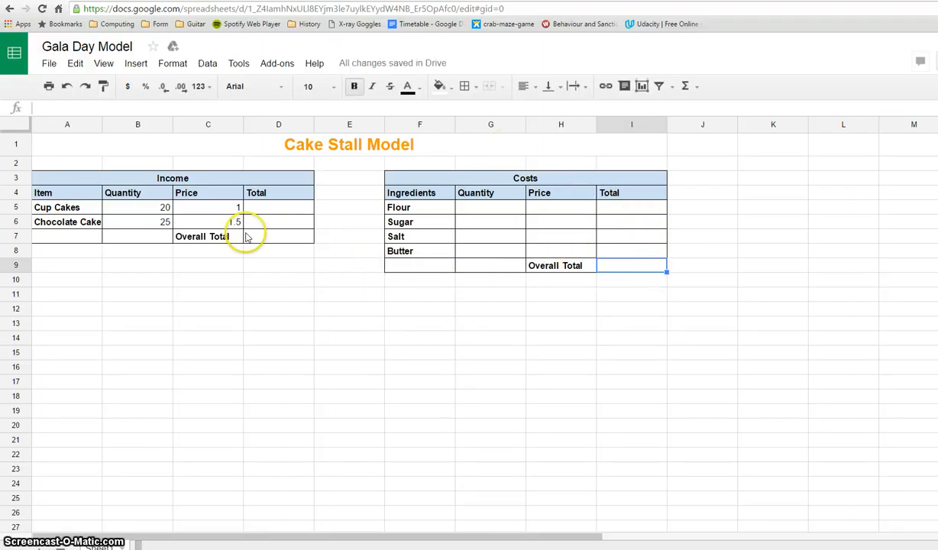
Format the income quantities in B5 to B6 as dollar currency
{"action": "left_click", "coordinate": [157, 208]}
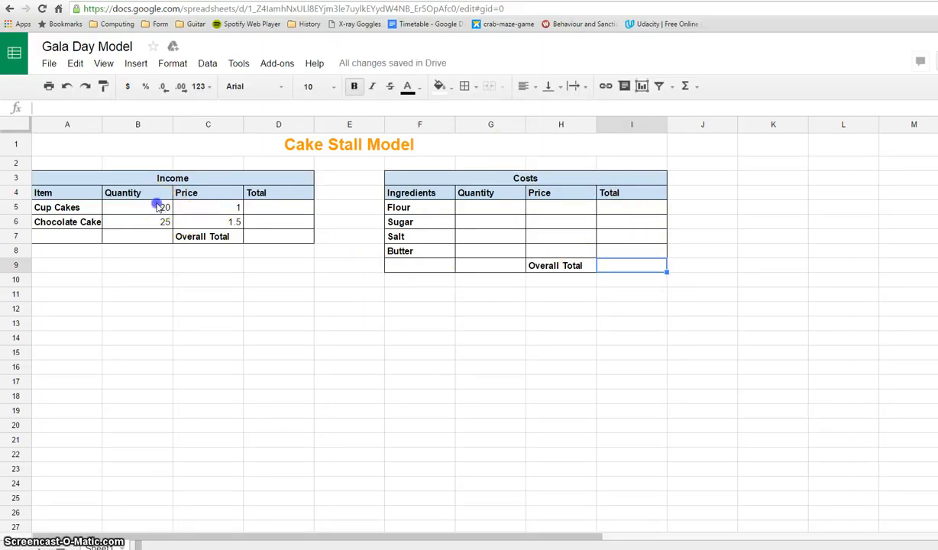
{"action": "left_click_drag", "start_coordinate": [157, 216], "coordinate": [158, 222]}
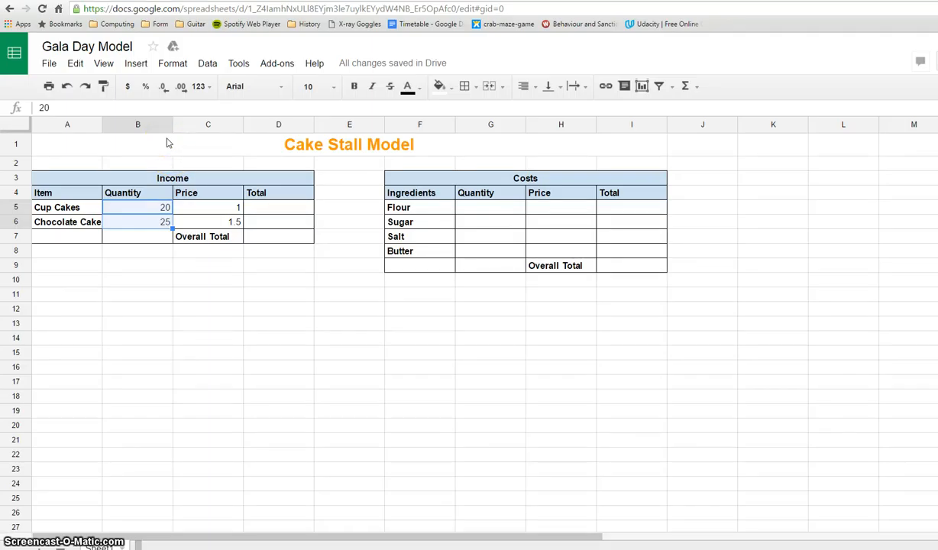
{"action": "left_click", "coordinate": [128, 89]}
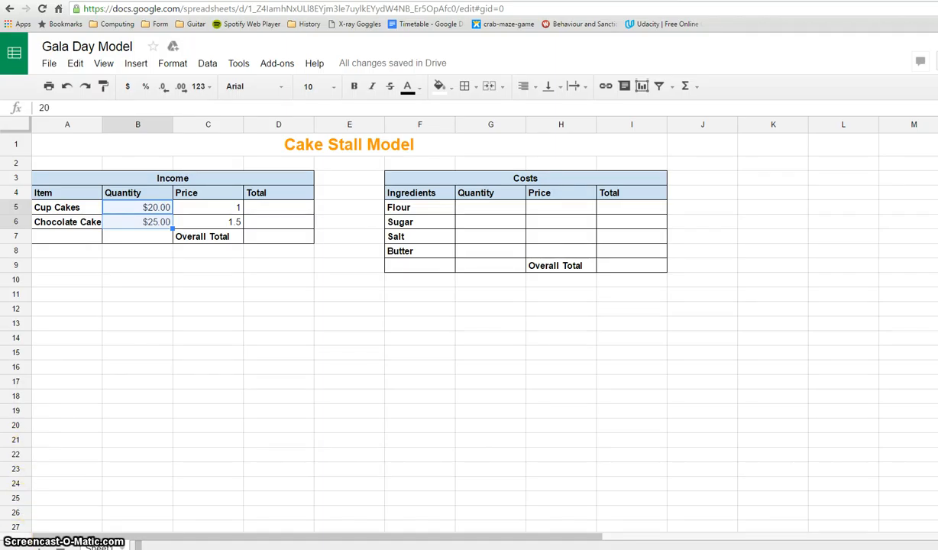
{"action": "left_click", "coordinate": [137, 367]}
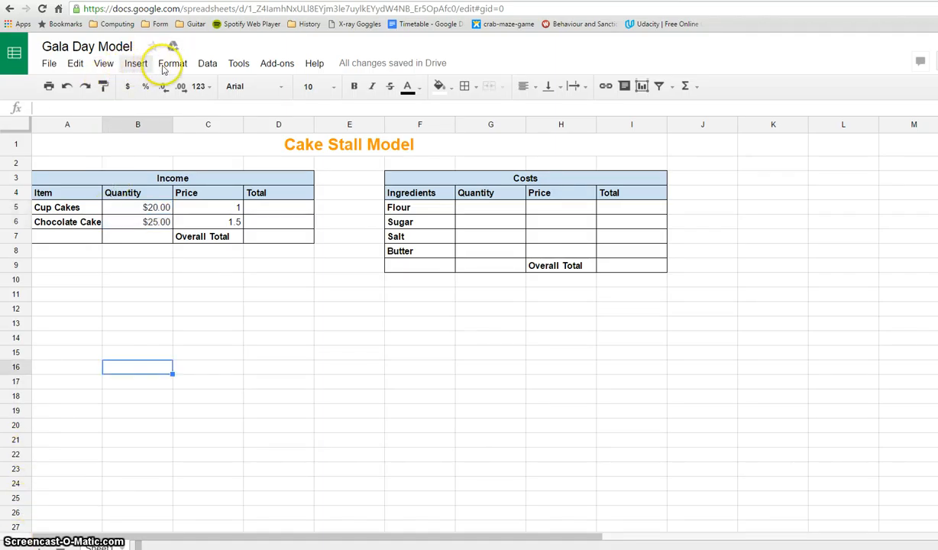
{"action": "left_click", "coordinate": [163, 67]}
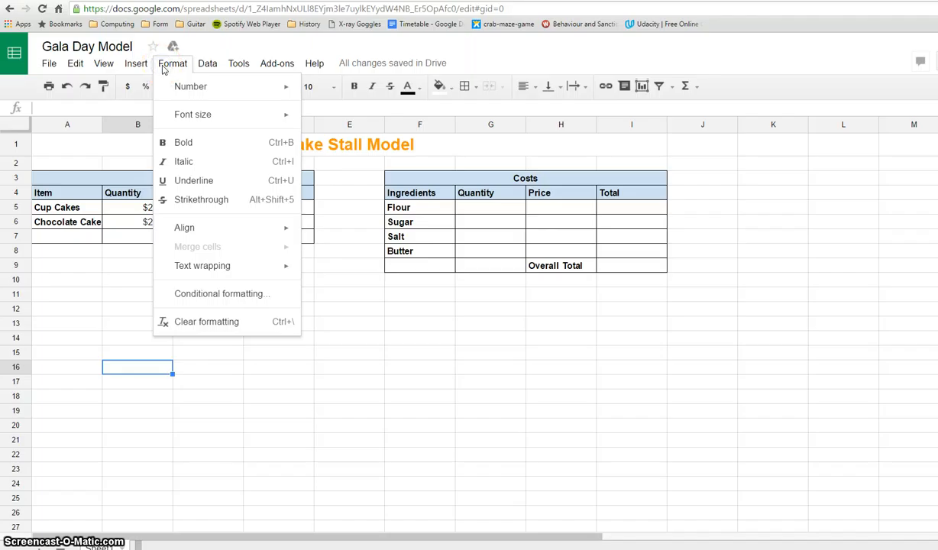
{"action": "mouse_move", "coordinate": [188, 88]}
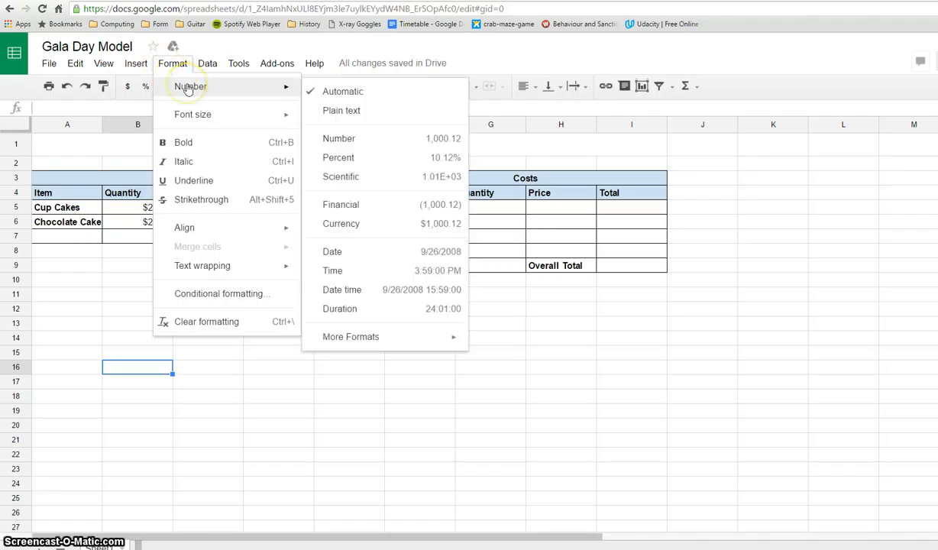
{"action": "left_click", "coordinate": [391, 225]}
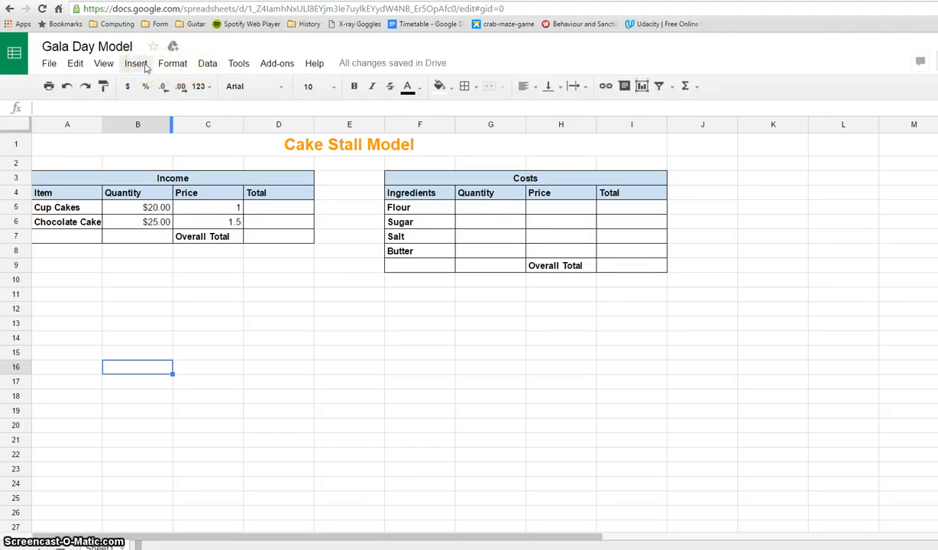
{"action": "left_click", "coordinate": [129, 87]}
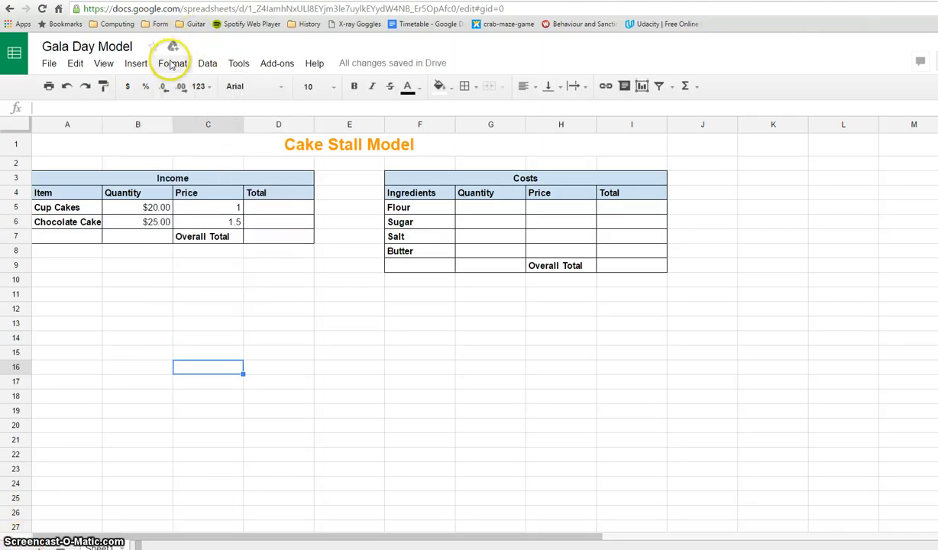
Apply the British Pound Sterling custom currency to the empty cell C16, making it available as a number format
{"action": "left_click", "coordinate": [171, 65]}
{"action": "mouse_move", "coordinate": [174, 87]}
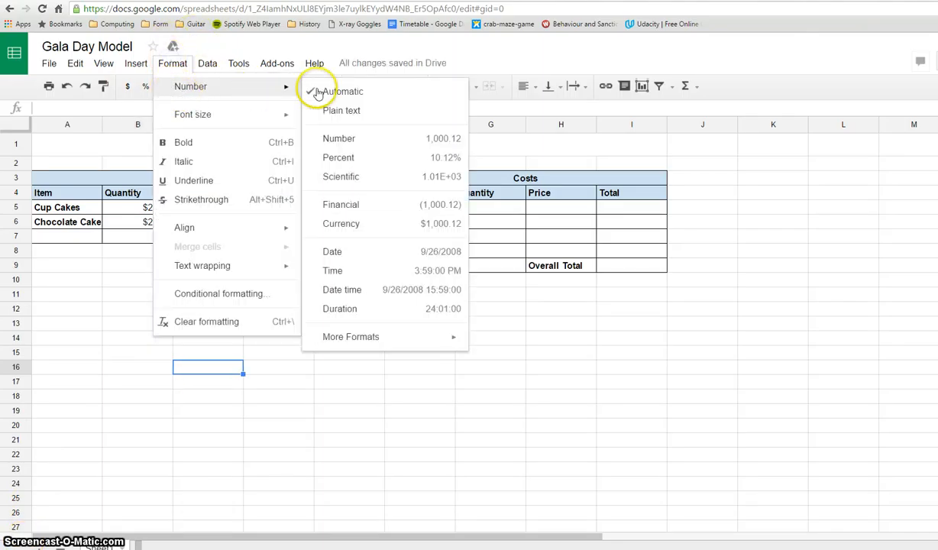
{"action": "mouse_move", "coordinate": [364, 349]}
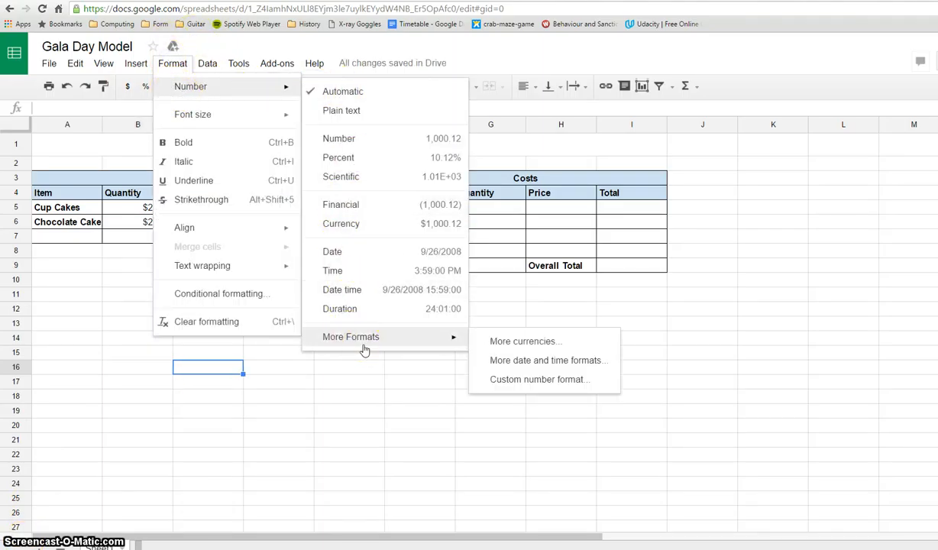
{"action": "left_click", "coordinate": [530, 345]}
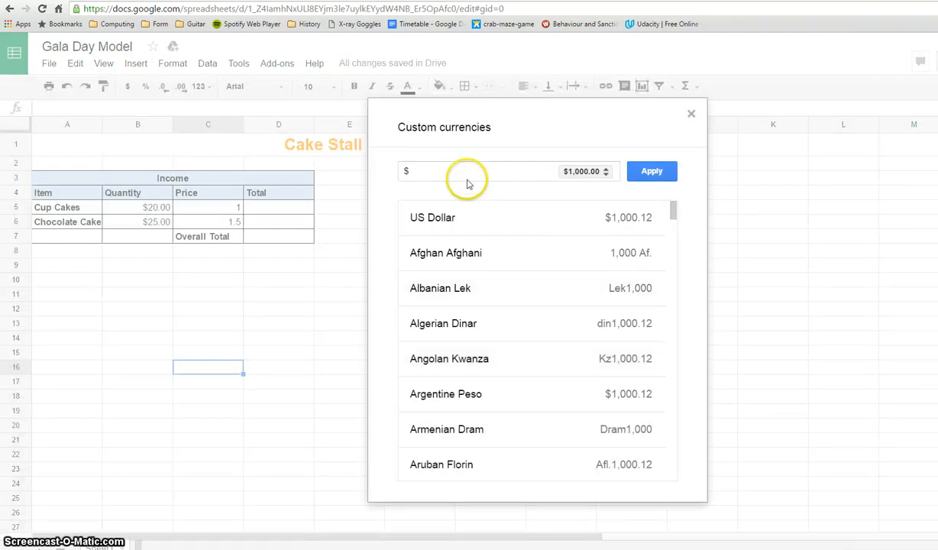
{"action": "scroll", "coordinate": [655, 226], "scroll_direction": "down", "scroll_amount": 5}
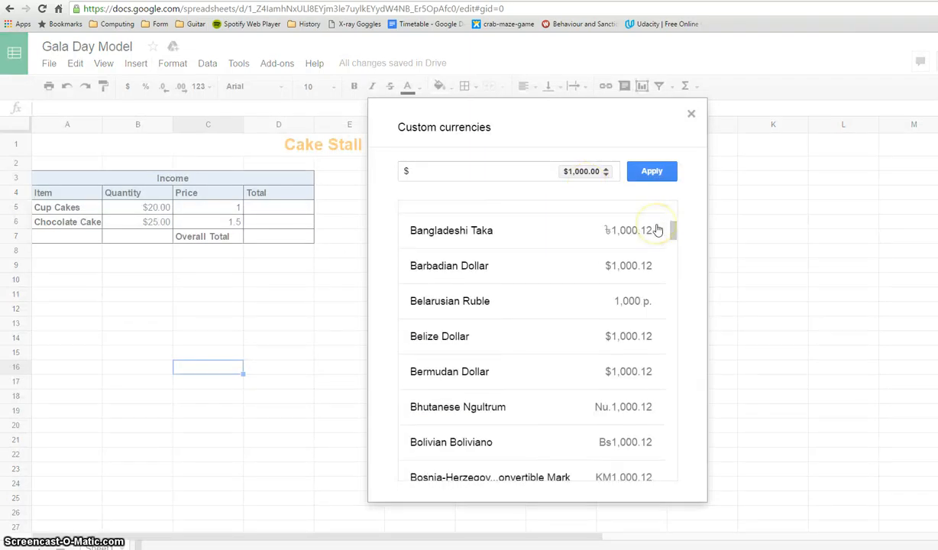
{"action": "scroll", "coordinate": [658, 230], "scroll_direction": "down", "scroll_amount": 15}
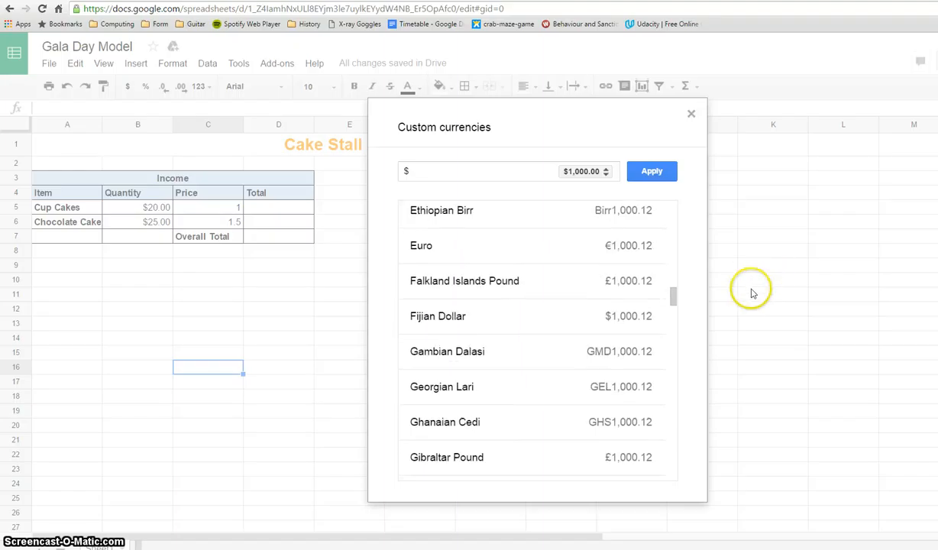
{"action": "left_click_drag", "start_coordinate": [673, 300], "coordinate": [672, 463]}
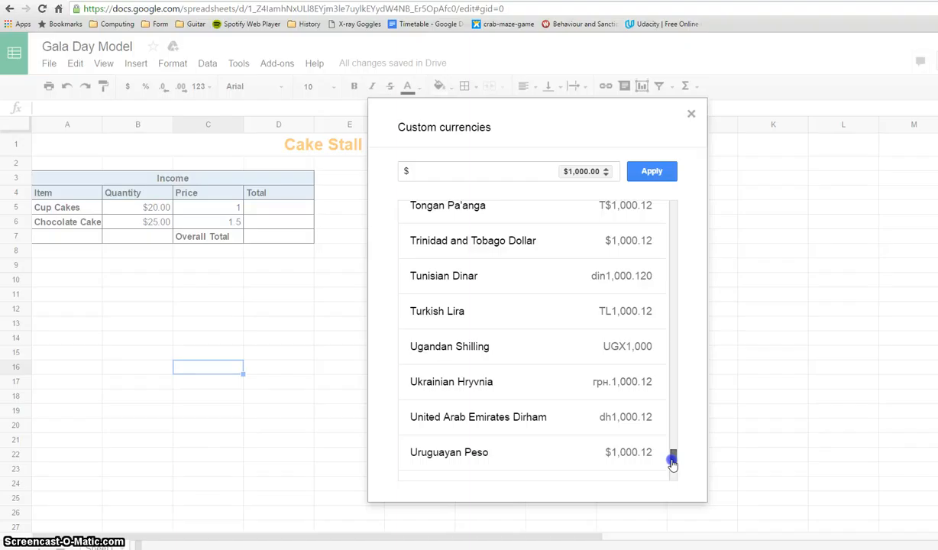
{"action": "left_click_drag", "start_coordinate": [672, 462], "coordinate": [661, 253]}
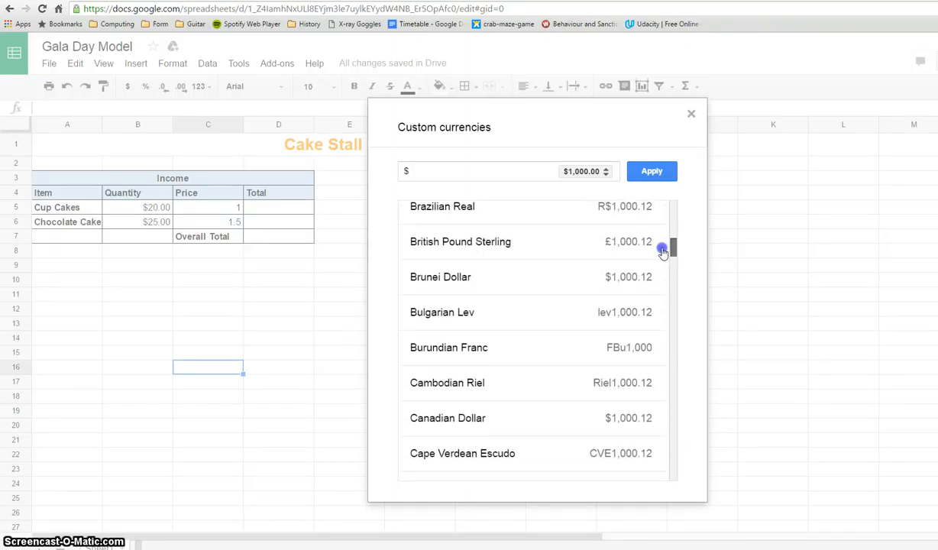
{"action": "left_click", "coordinate": [477, 246]}
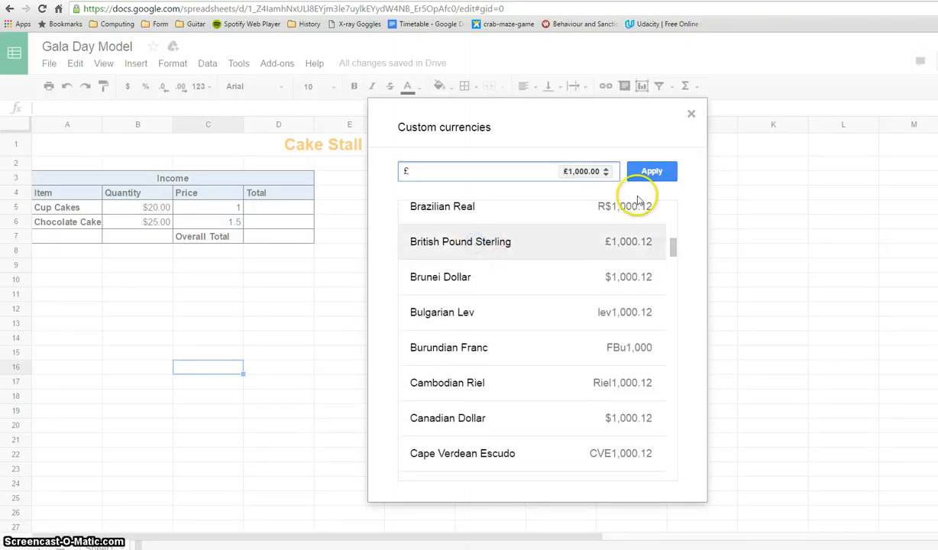
{"action": "left_click", "coordinate": [650, 171]}
{"action": "left_click", "coordinate": [481, 336]}
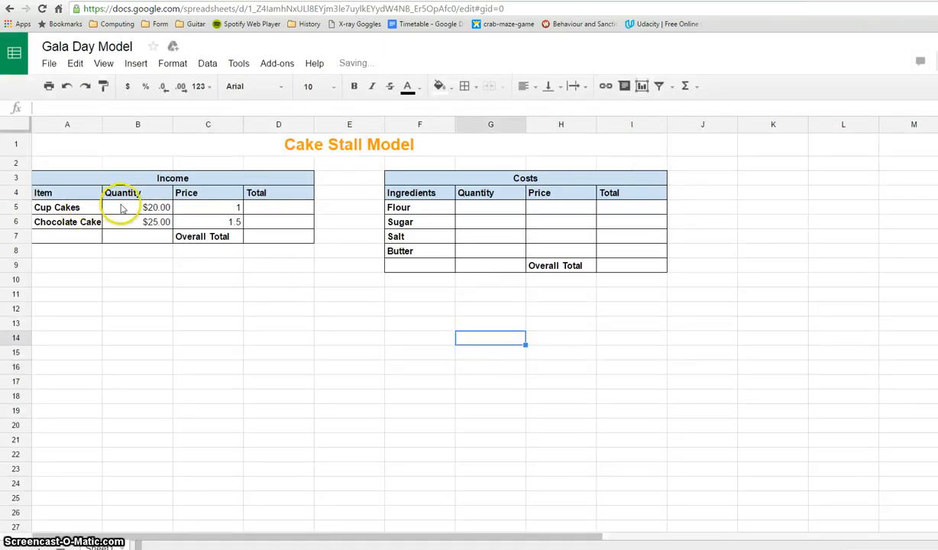
Change the number format of the income quantities in B5 to B6 to British Pound Sterling
{"action": "left_click_drag", "start_coordinate": [135, 213], "coordinate": [139, 226]}
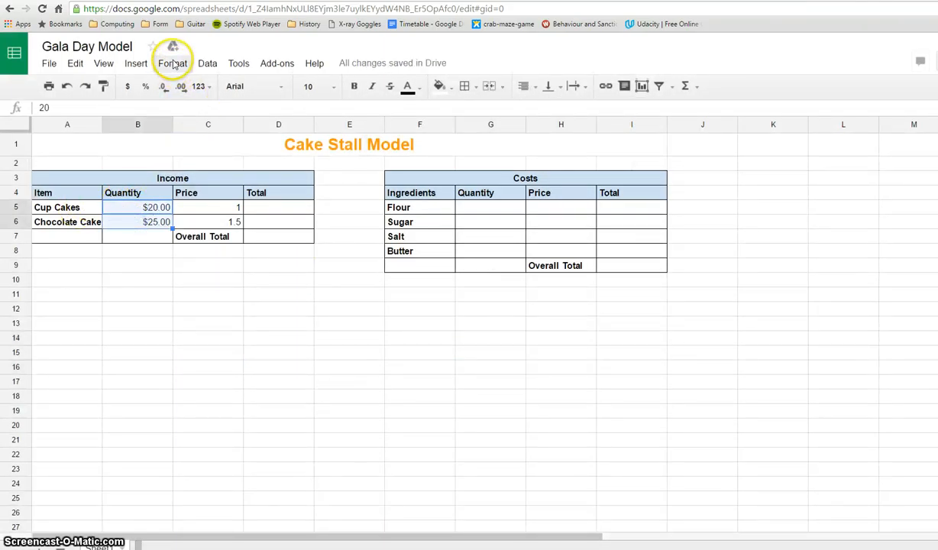
{"action": "left_click", "coordinate": [173, 64]}
{"action": "mouse_move", "coordinate": [194, 91]}
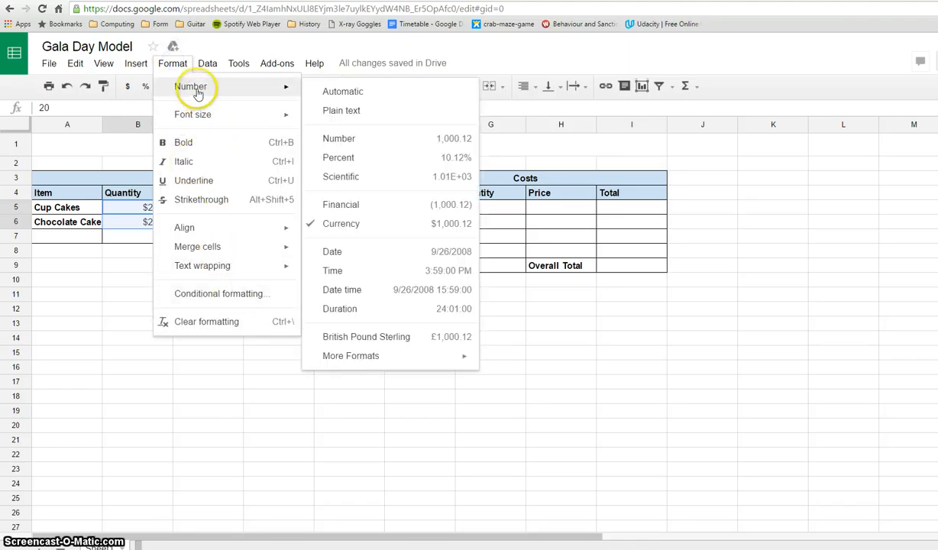
{"action": "left_click", "coordinate": [397, 337]}
Format the Income table's Total cells, D5 to D7, as British Pound Sterling
{"action": "left_click_drag", "start_coordinate": [269, 211], "coordinate": [270, 238]}
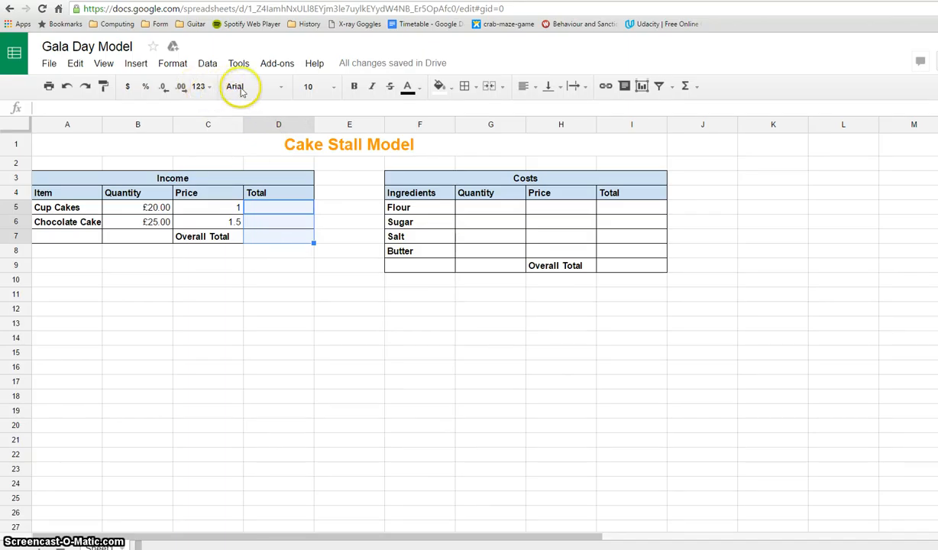
{"action": "left_click", "coordinate": [176, 65]}
{"action": "mouse_move", "coordinate": [192, 94]}
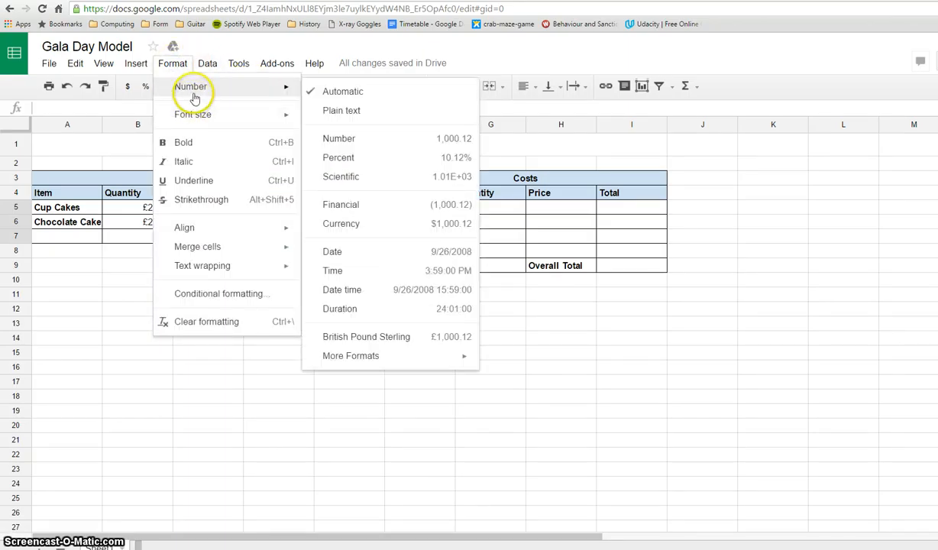
{"action": "left_click", "coordinate": [393, 336]}
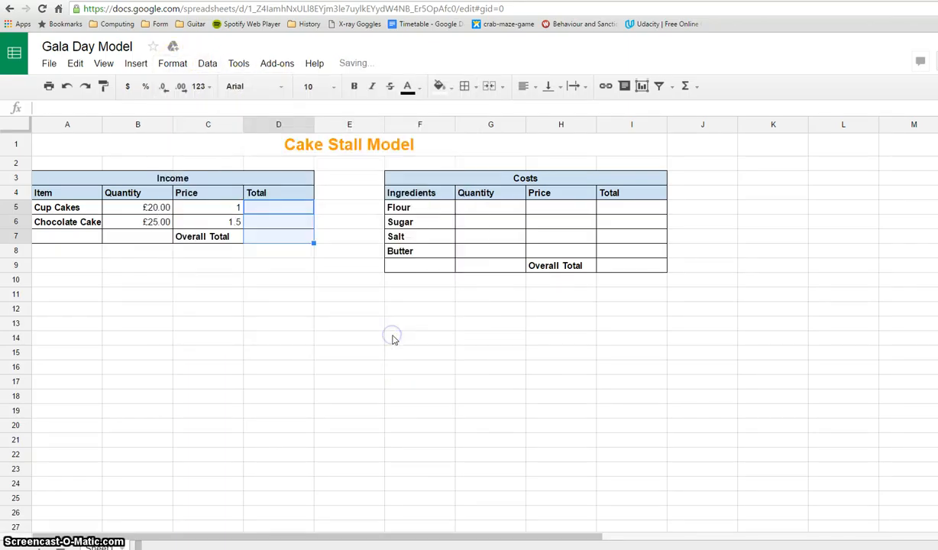
Format the Costs table's Quantity cells, G5 to G8, as British Pound Sterling
{"action": "left_click_drag", "start_coordinate": [482, 209], "coordinate": [480, 247]}
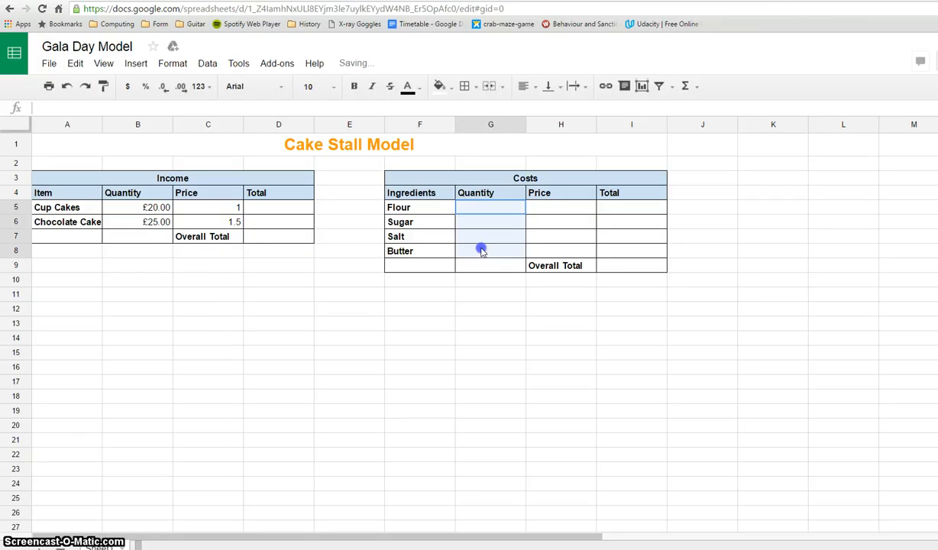
{"action": "left_click", "coordinate": [176, 64]}
{"action": "mouse_move", "coordinate": [194, 86]}
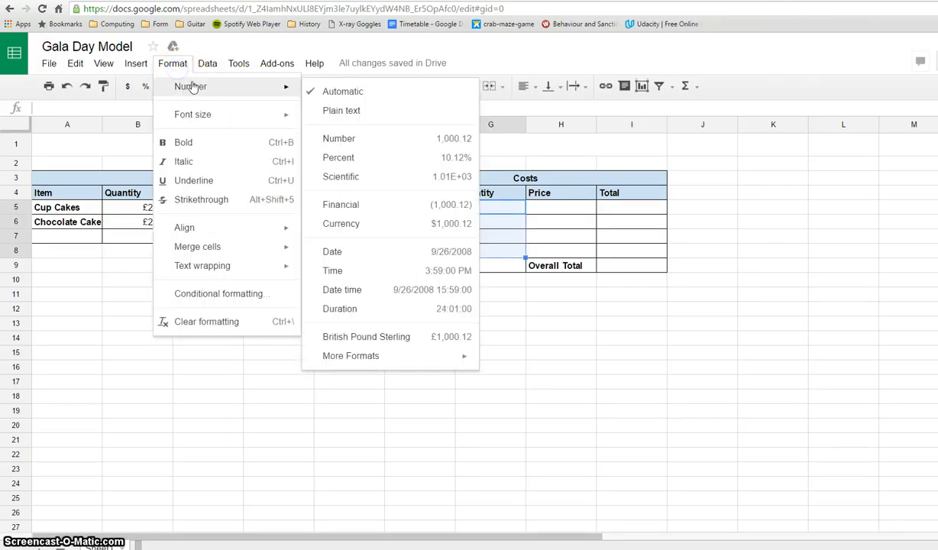
{"action": "left_click", "coordinate": [375, 334]}
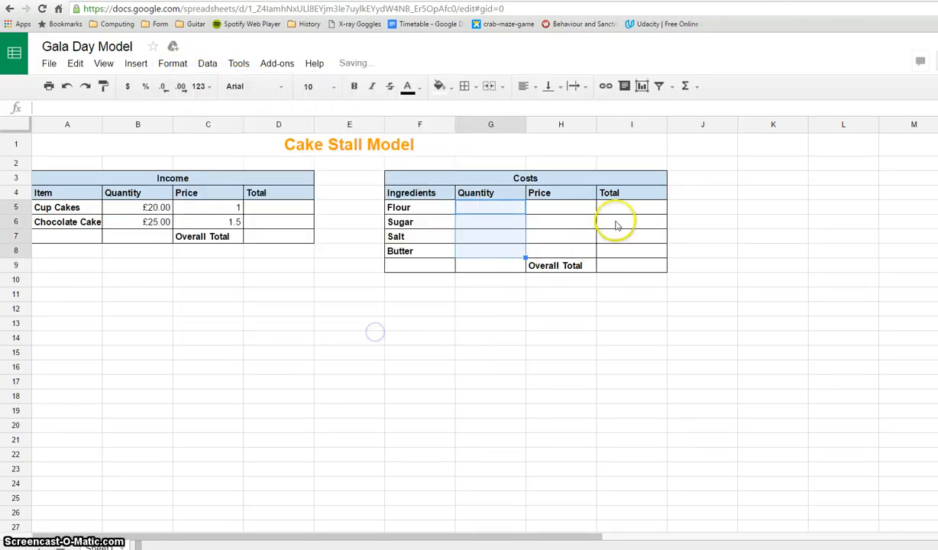
Format the Costs table's Total cells, I5 to I9, as British Pound Sterling
{"action": "left_click_drag", "start_coordinate": [624, 210], "coordinate": [625, 227]}
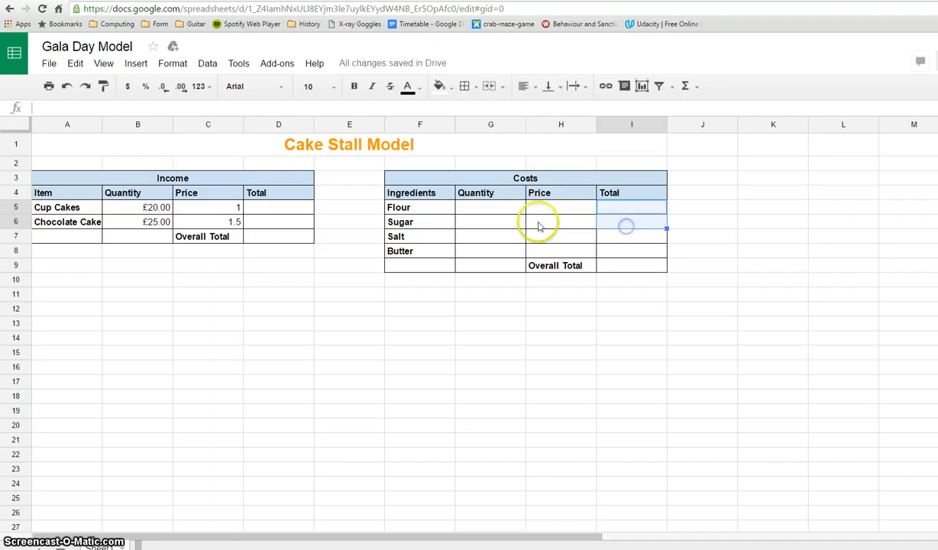
{"action": "left_click", "coordinate": [640, 212]}
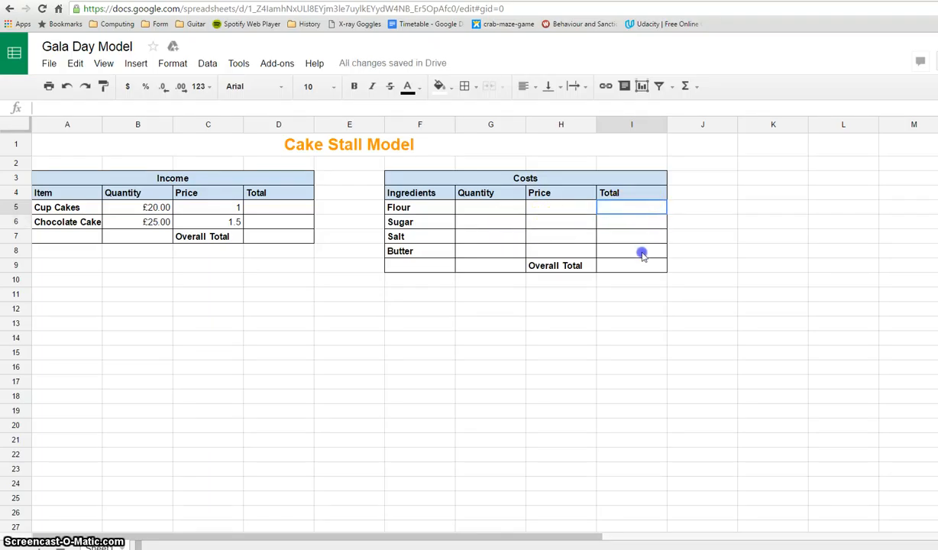
{"action": "left_click_drag", "start_coordinate": [641, 255], "coordinate": [641, 267]}
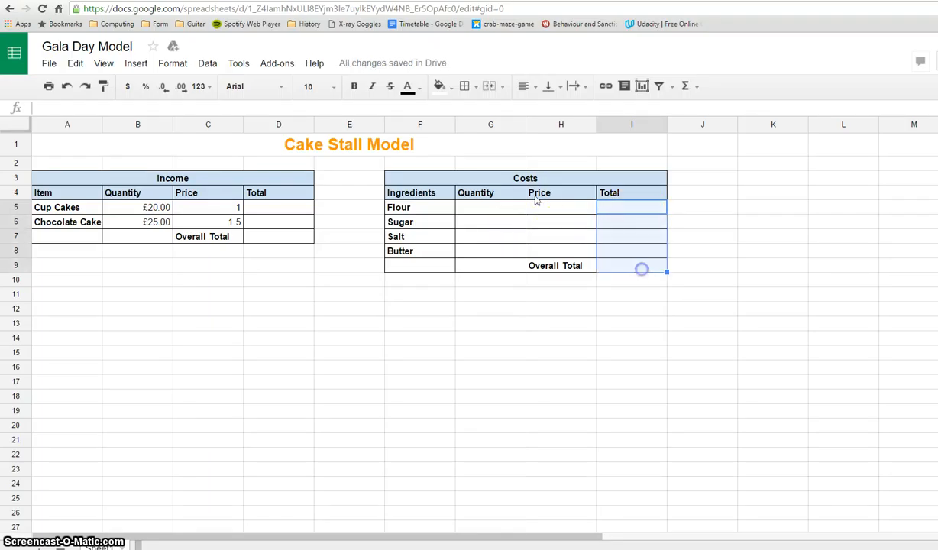
{"action": "left_click", "coordinate": [170, 65]}
{"action": "mouse_move", "coordinate": [203, 86]}
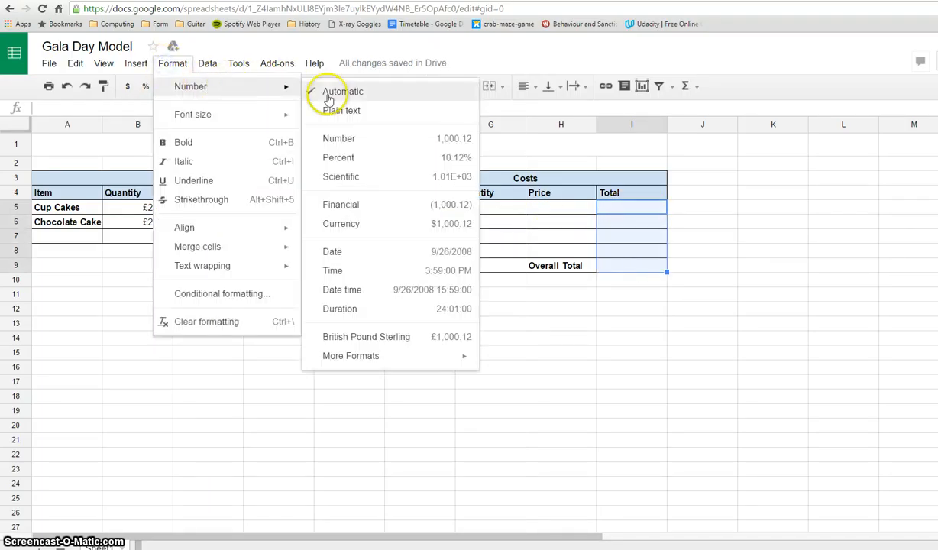
{"action": "left_click", "coordinate": [372, 338]}
{"action": "left_click", "coordinate": [543, 349]}
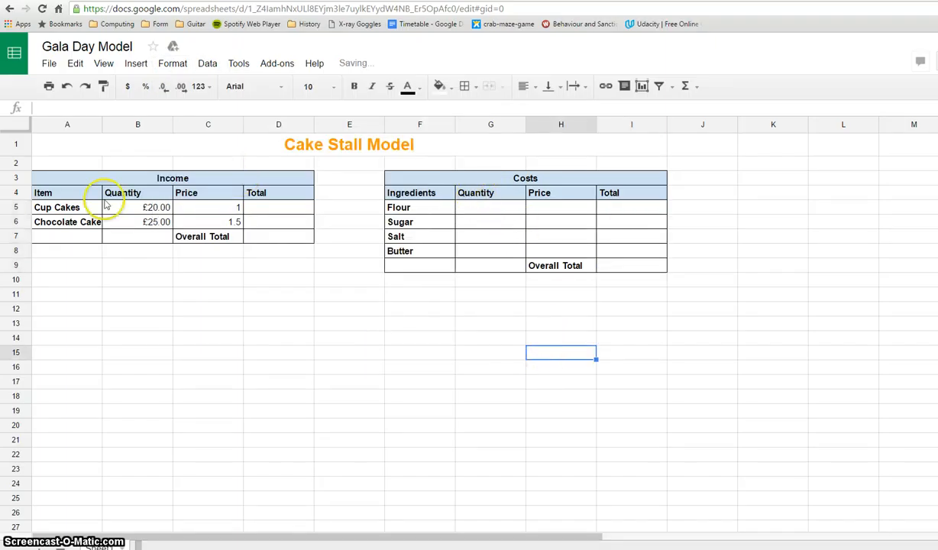
Set the number format of the Income table's Quantity cells, B5 to B6, to Automatic
{"action": "left_click_drag", "start_coordinate": [150, 212], "coordinate": [151, 220]}
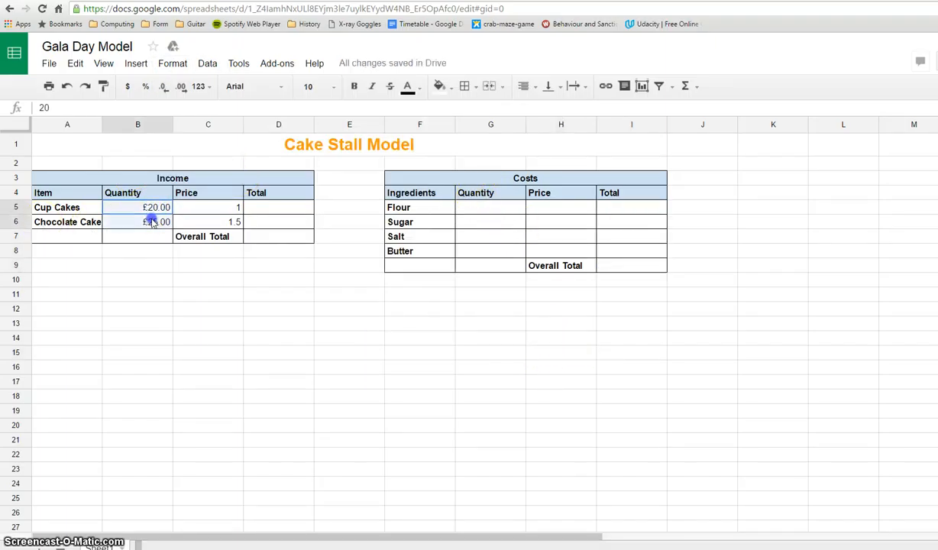
{"action": "left_click", "coordinate": [173, 65]}
{"action": "mouse_move", "coordinate": [216, 86]}
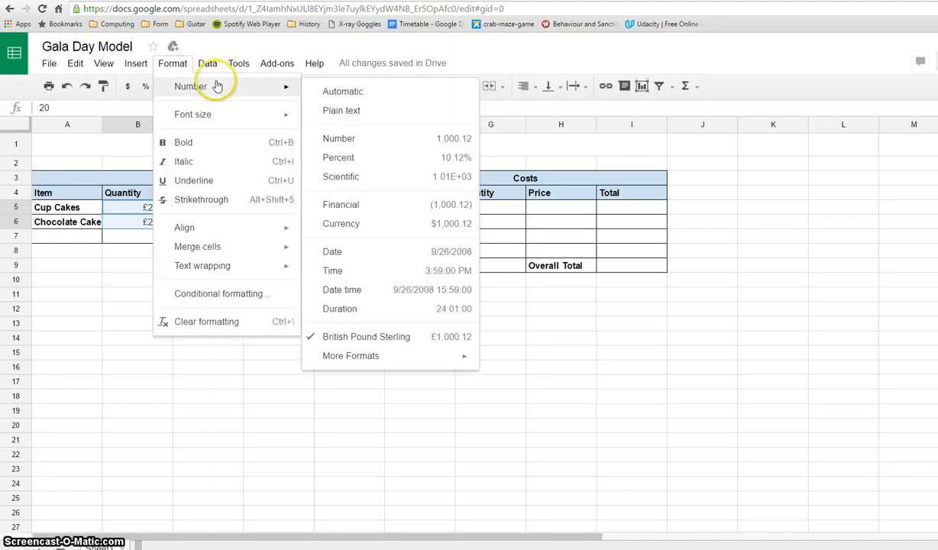
{"action": "left_click", "coordinate": [342, 92]}
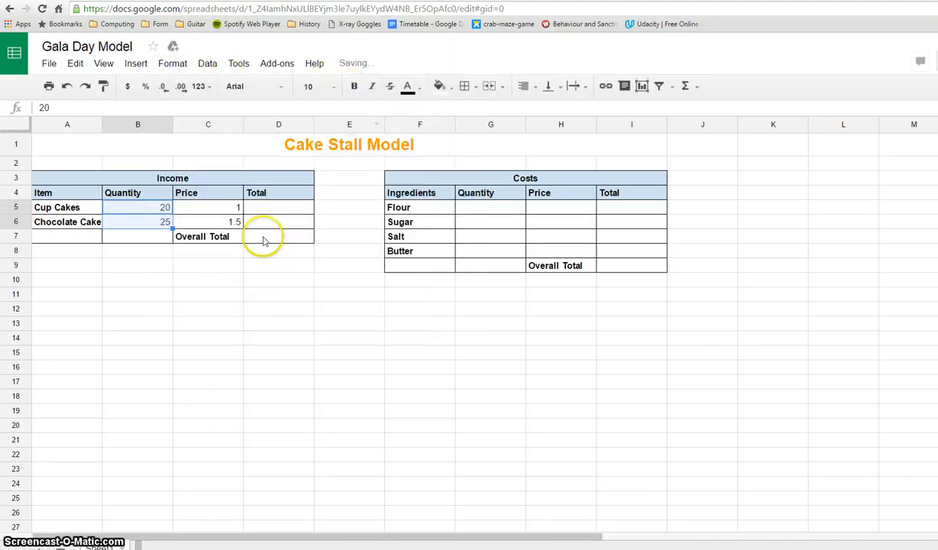
Format the Income table's Price cells, C5 to C6, as British Pound Sterling
{"action": "left_click_drag", "start_coordinate": [237, 212], "coordinate": [237, 233]}
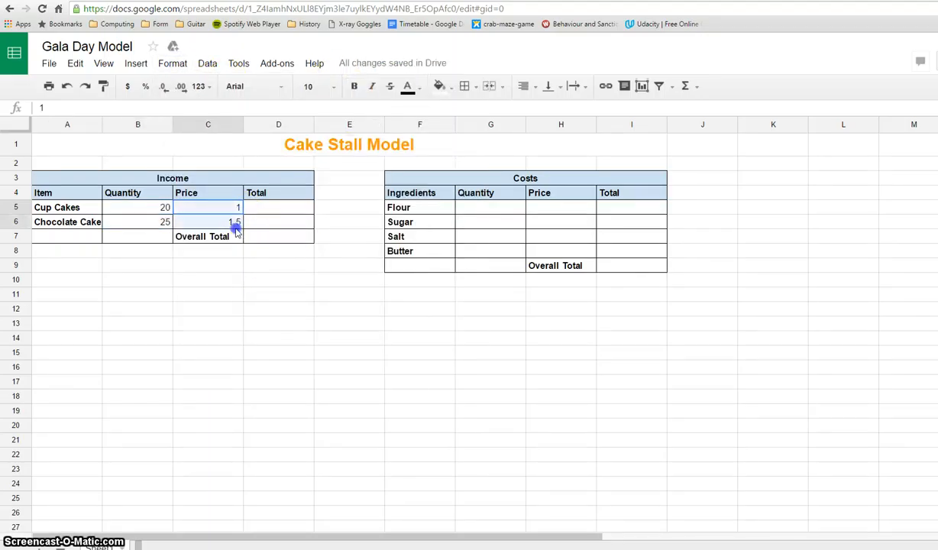
{"action": "left_click", "coordinate": [172, 62]}
{"action": "mouse_move", "coordinate": [237, 87]}
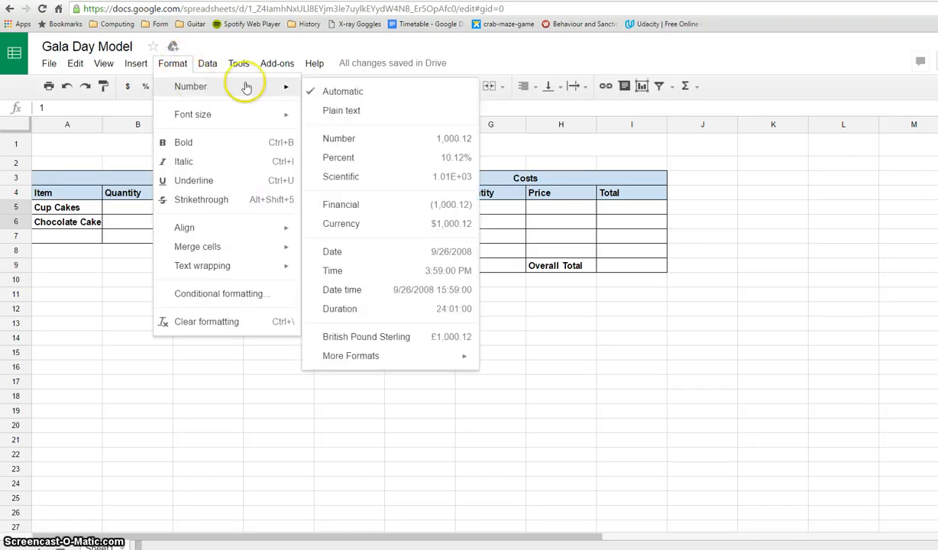
{"action": "left_click", "coordinate": [362, 339]}
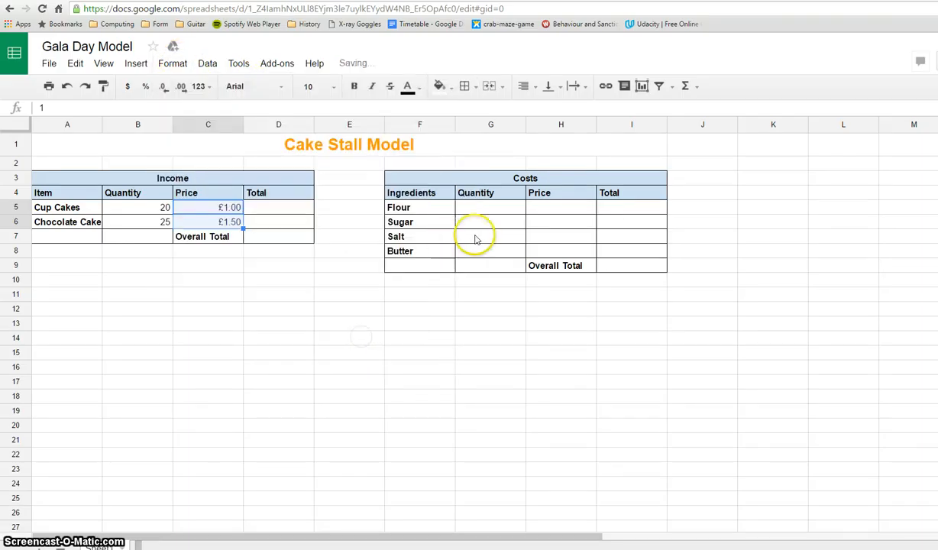
Set the number format of the Costs table's Quantity cells, G5 to G8, to Automatic
{"action": "left_click_drag", "start_coordinate": [491, 215], "coordinate": [489, 251]}
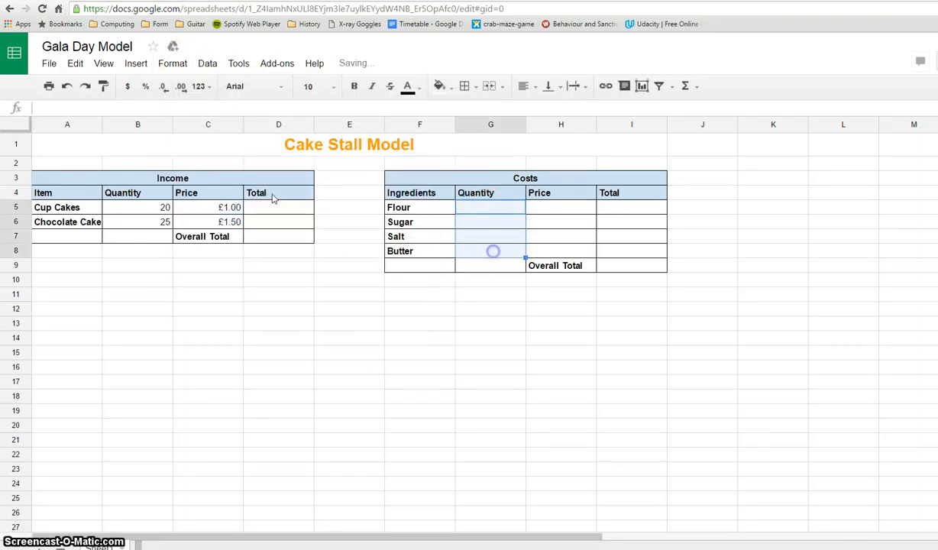
{"action": "left_click", "coordinate": [200, 87]}
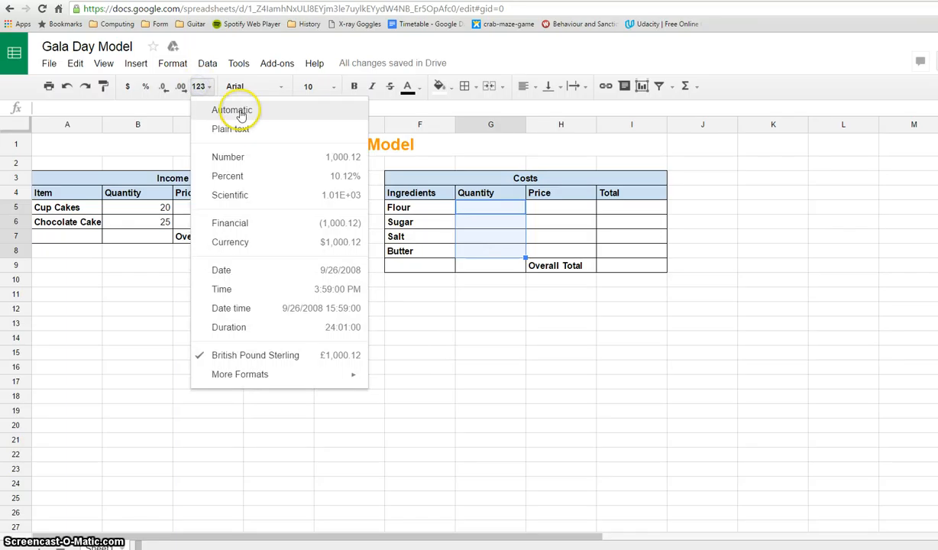
{"action": "left_click", "coordinate": [241, 113]}
Format the Costs table's Price cells, H5 to H8, as British Pound Sterling
{"action": "left_click_drag", "start_coordinate": [542, 208], "coordinate": [546, 249]}
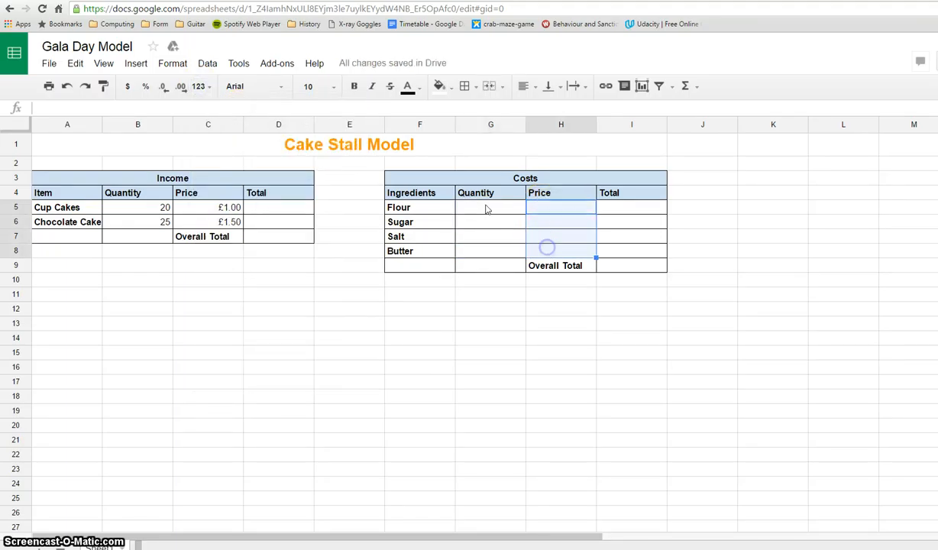
{"action": "left_click", "coordinate": [174, 63]}
{"action": "mouse_move", "coordinate": [203, 86]}
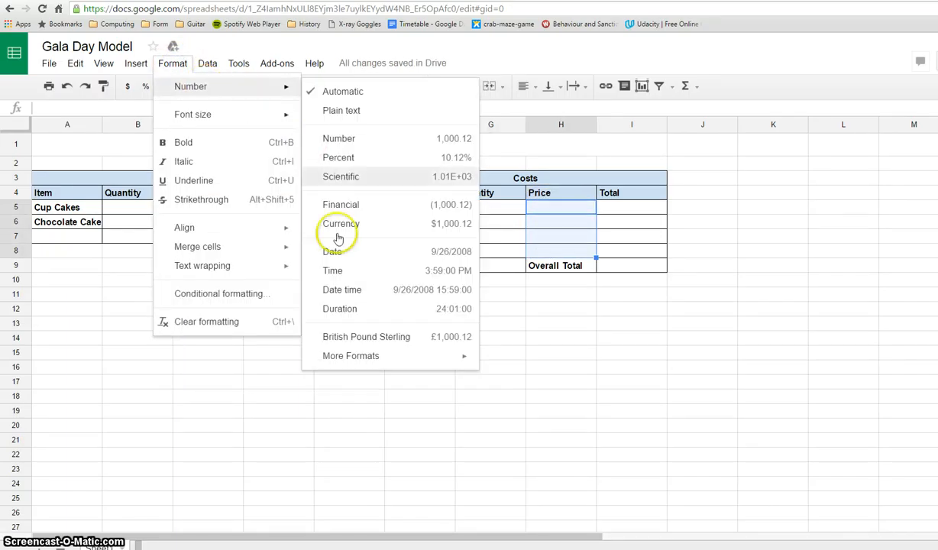
{"action": "left_click", "coordinate": [368, 336]}
{"action": "left_click", "coordinate": [440, 370]}
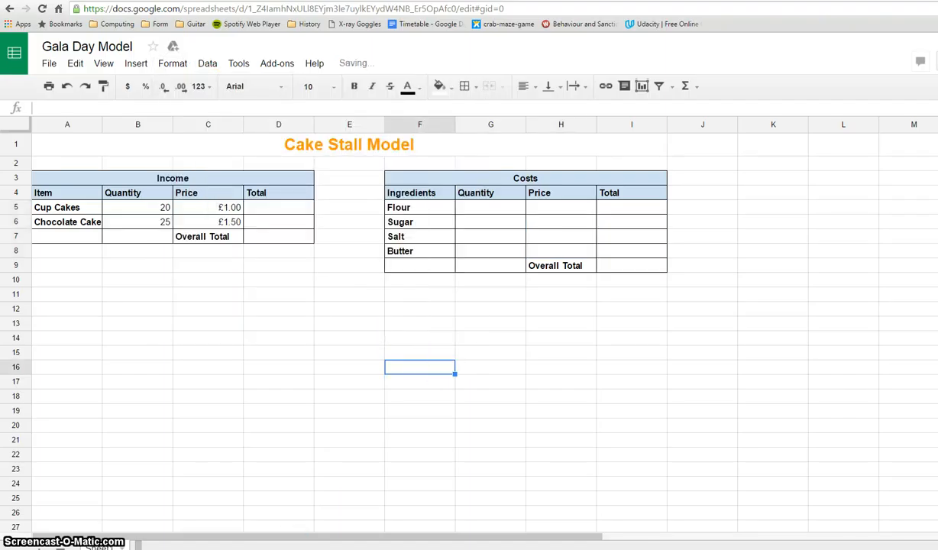